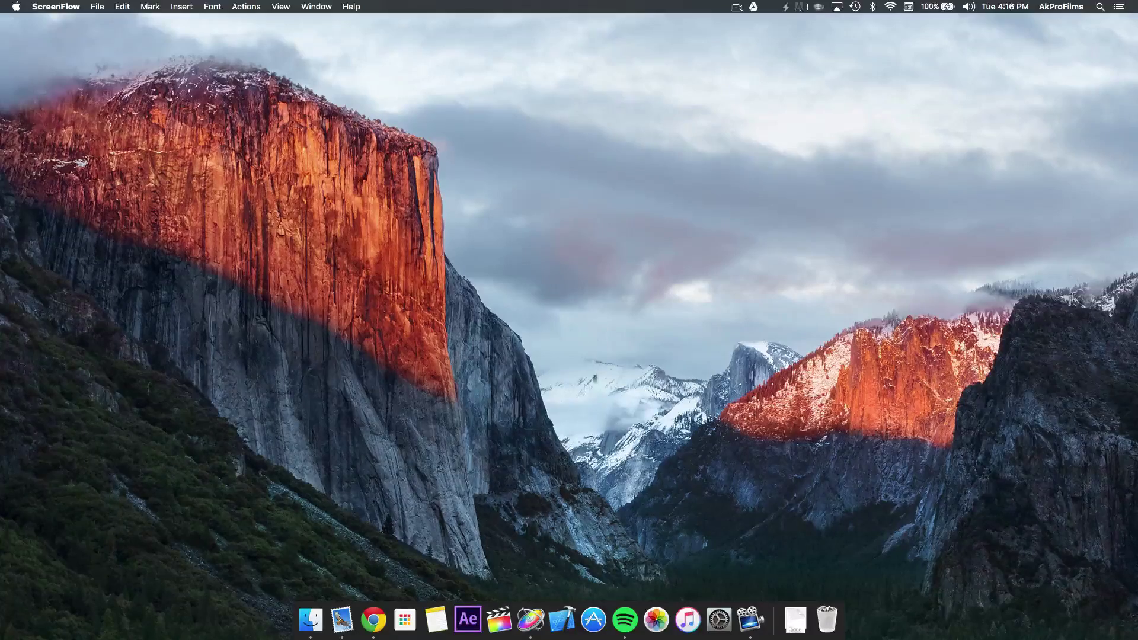
Launch Motion and create a Broadcast HD 1080 project at 30 fps with a 00:00:05:00 duration
left_click(536, 619)
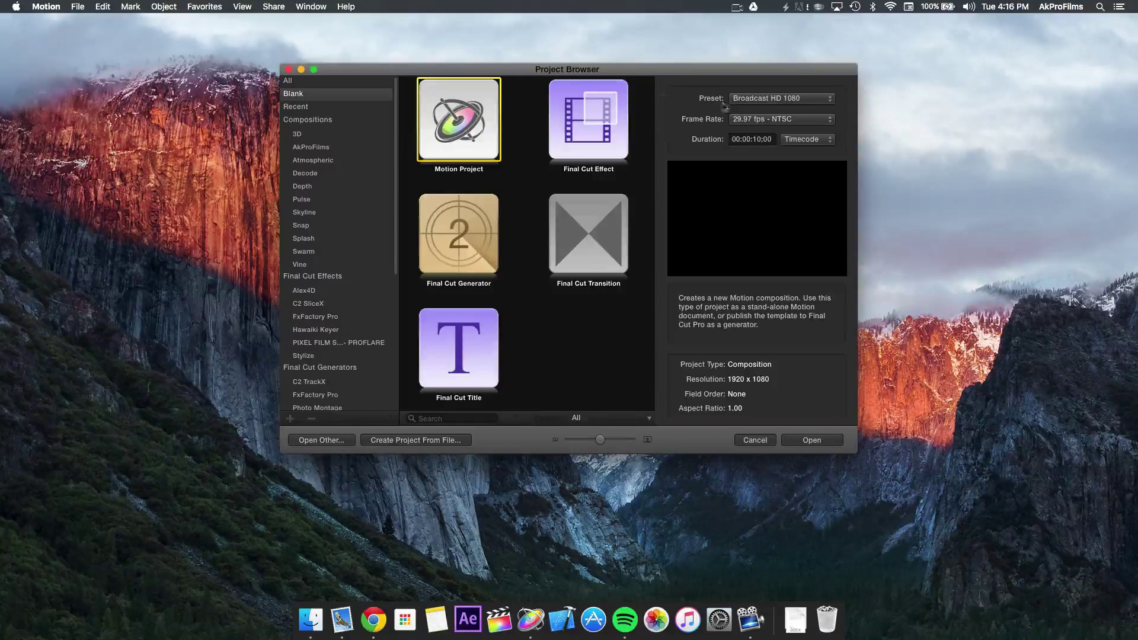
left_click(760, 121)
left_click(758, 128)
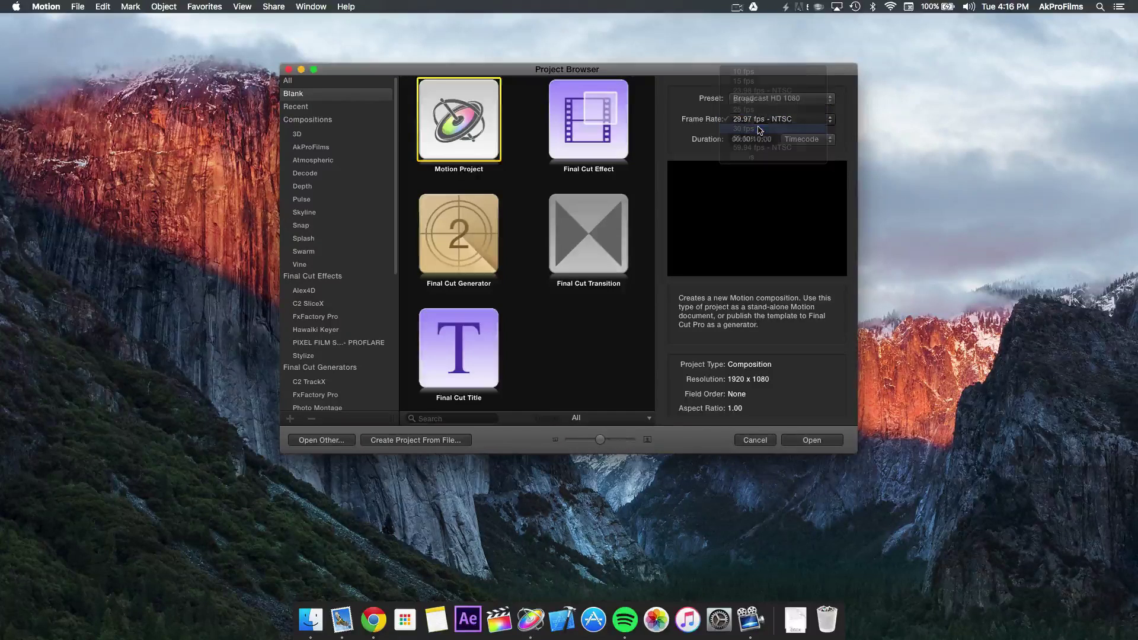
left_click(758, 140)
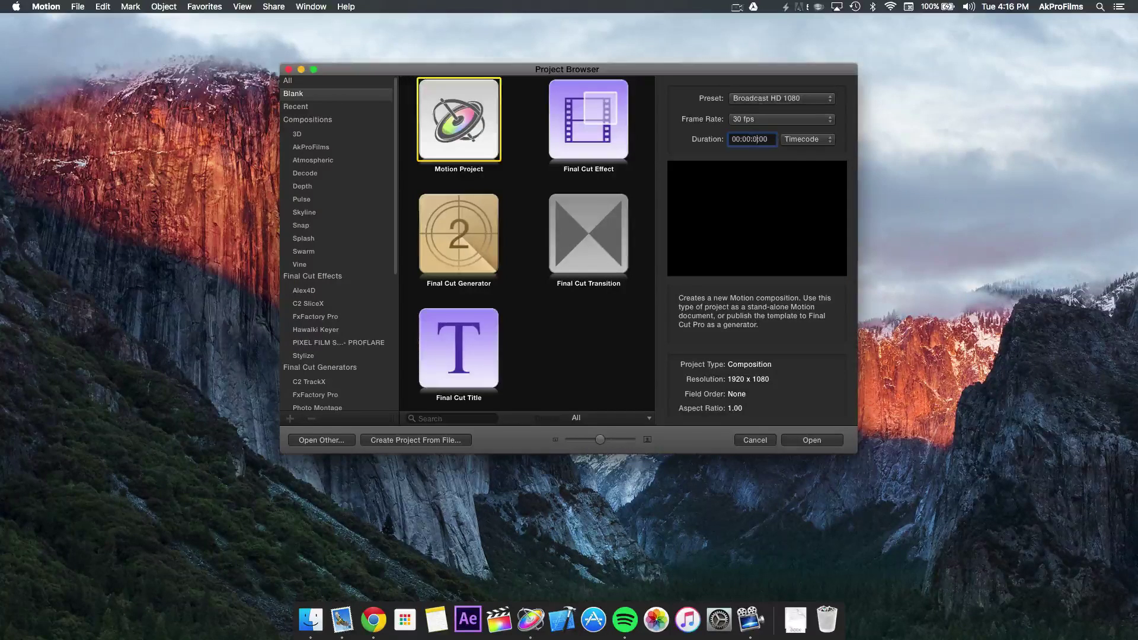
type("5")
left_click(812, 440)
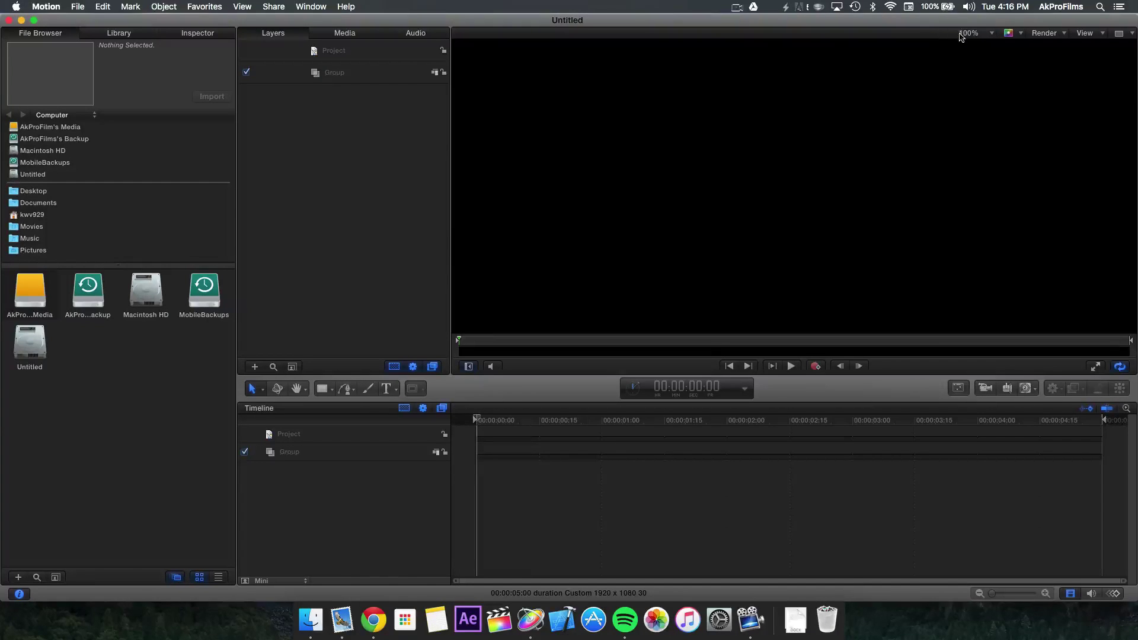
Fit the canvas in view and drag the iPhone mp4 from the desktop into the Layers list
left_click(991, 35)
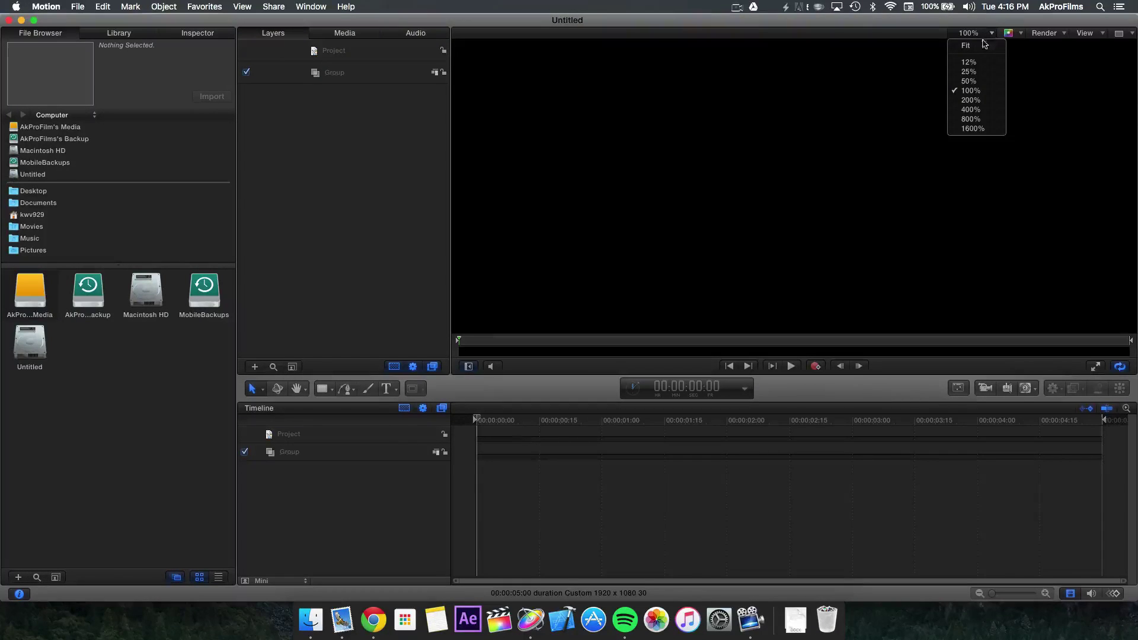
left_click(982, 46)
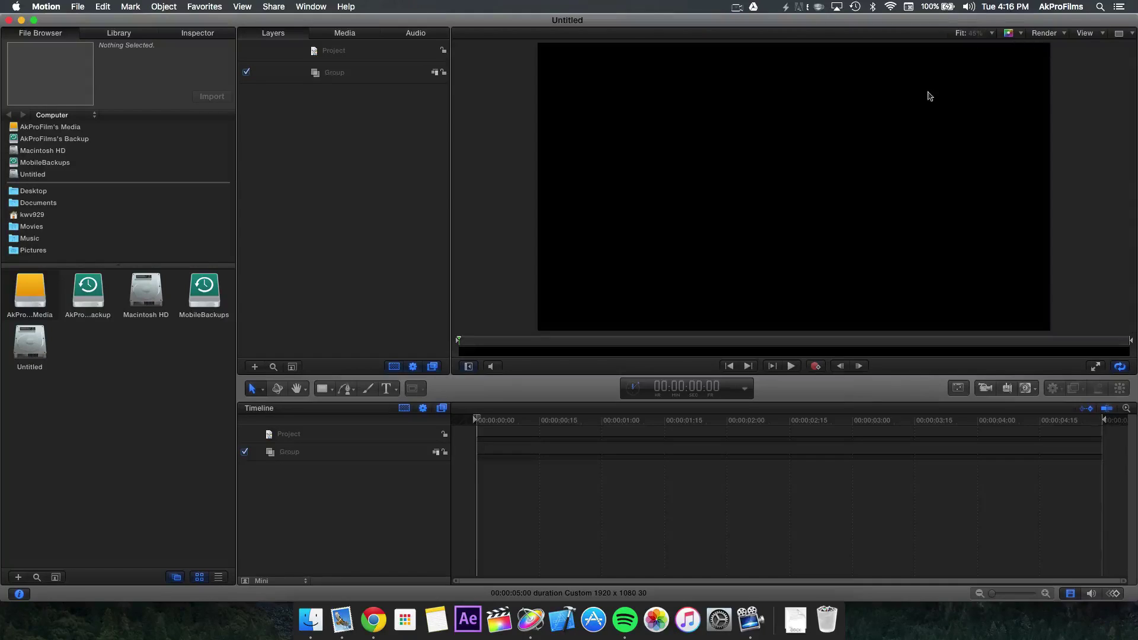
left_click_drag(1034, 24, 922, 24)
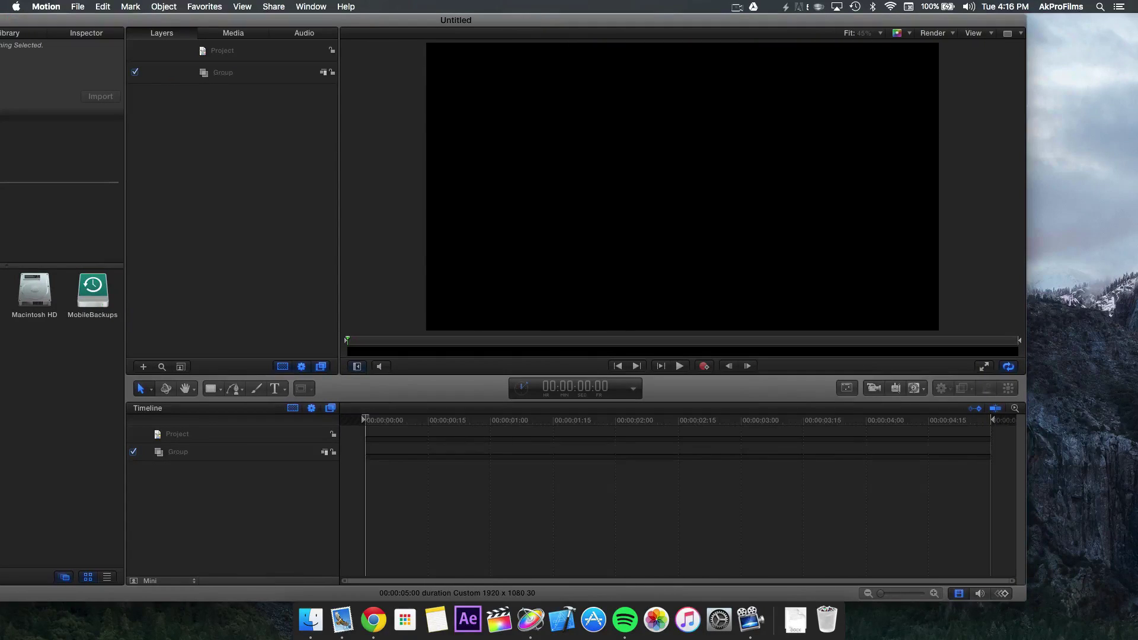
left_click(1104, 116)
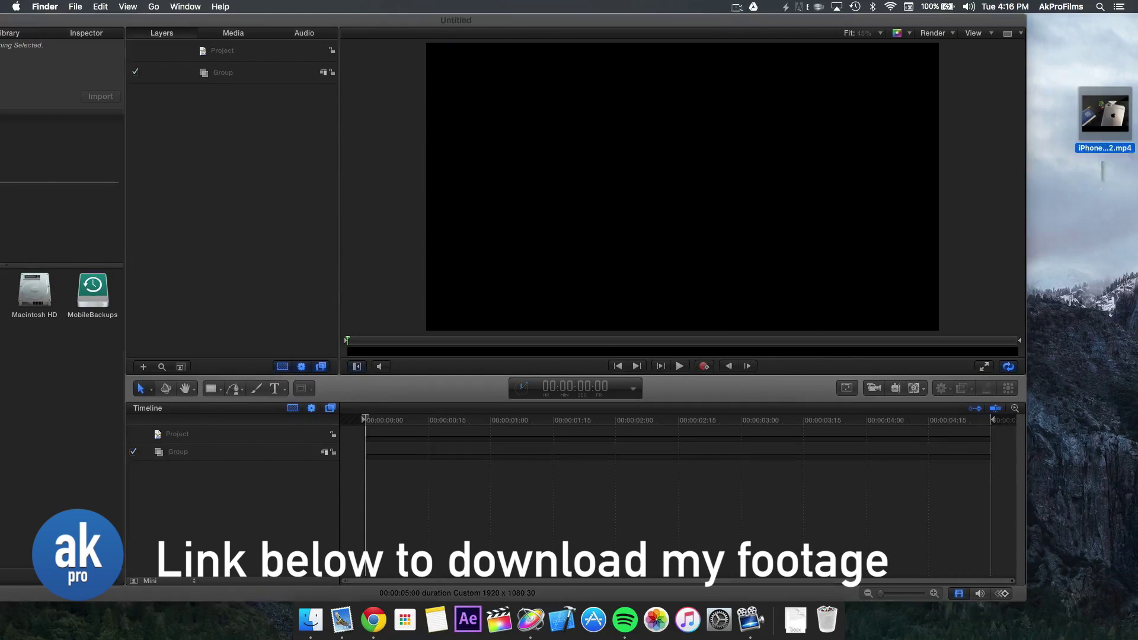
left_click_drag(1090, 125, 196, 169)
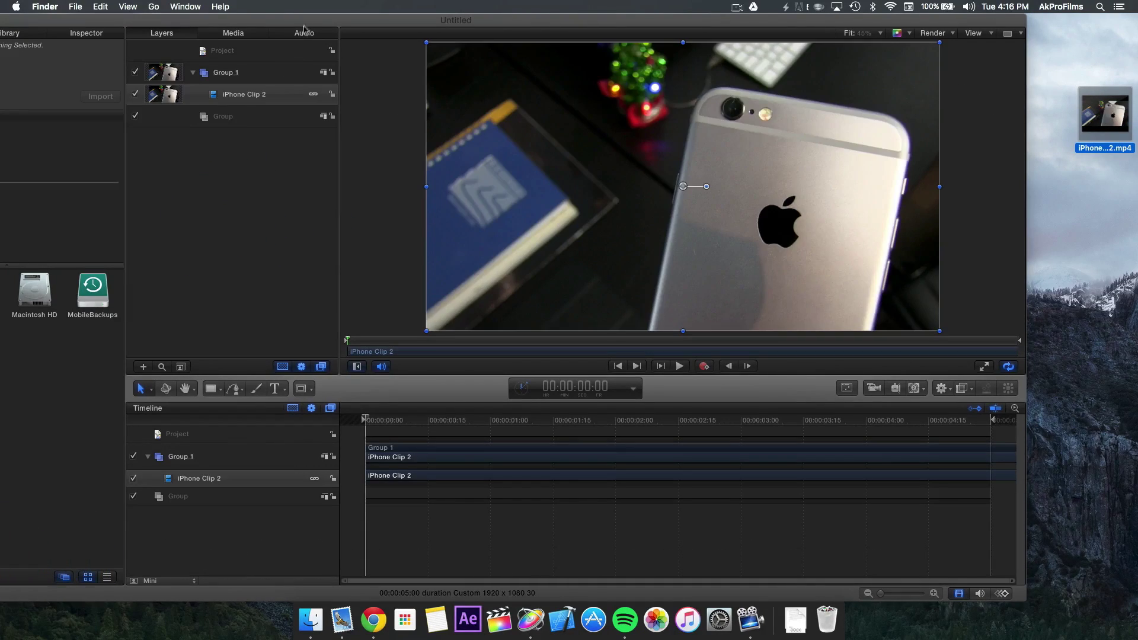
left_click_drag(303, 26, 415, 11)
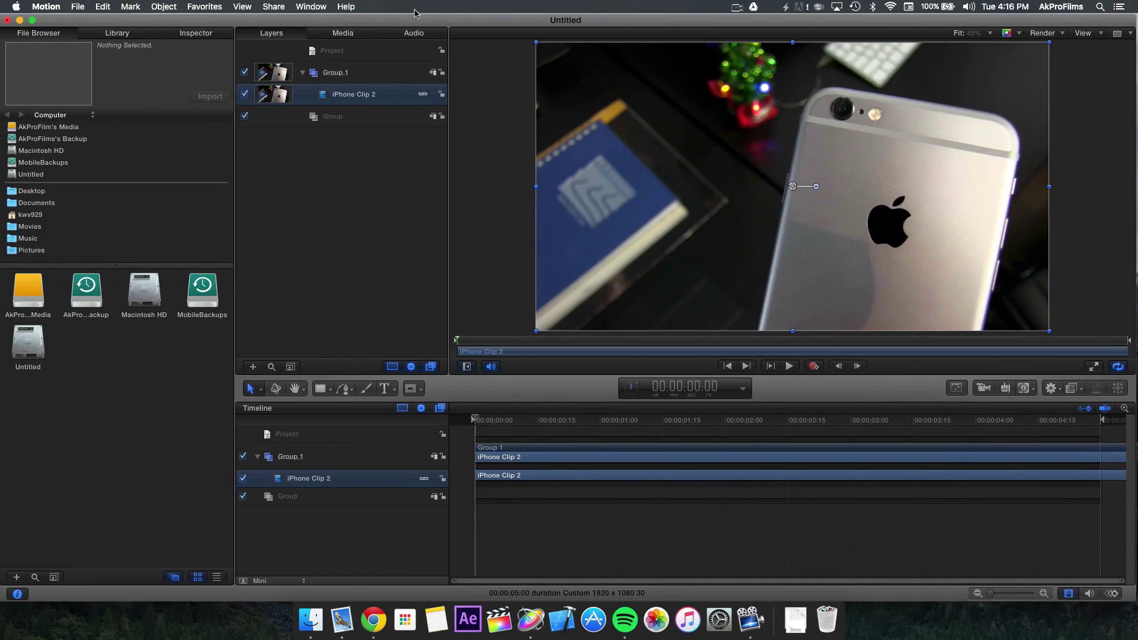
Delete the empty Group layer and rename Group 1 to 'Footage'
left_click(362, 118)
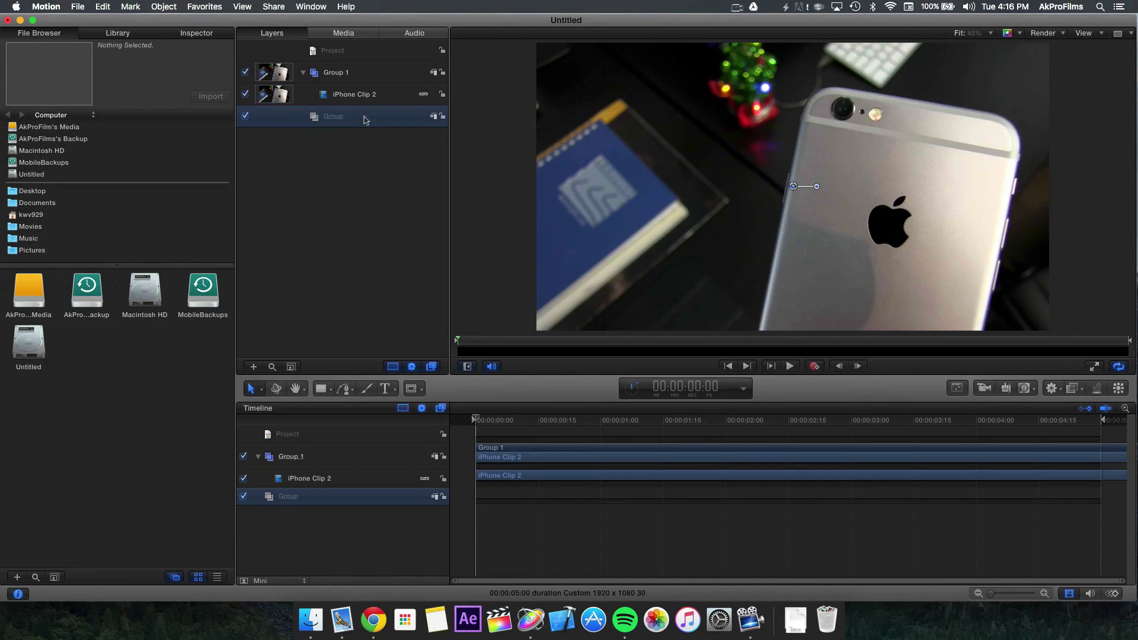
key("Delete")
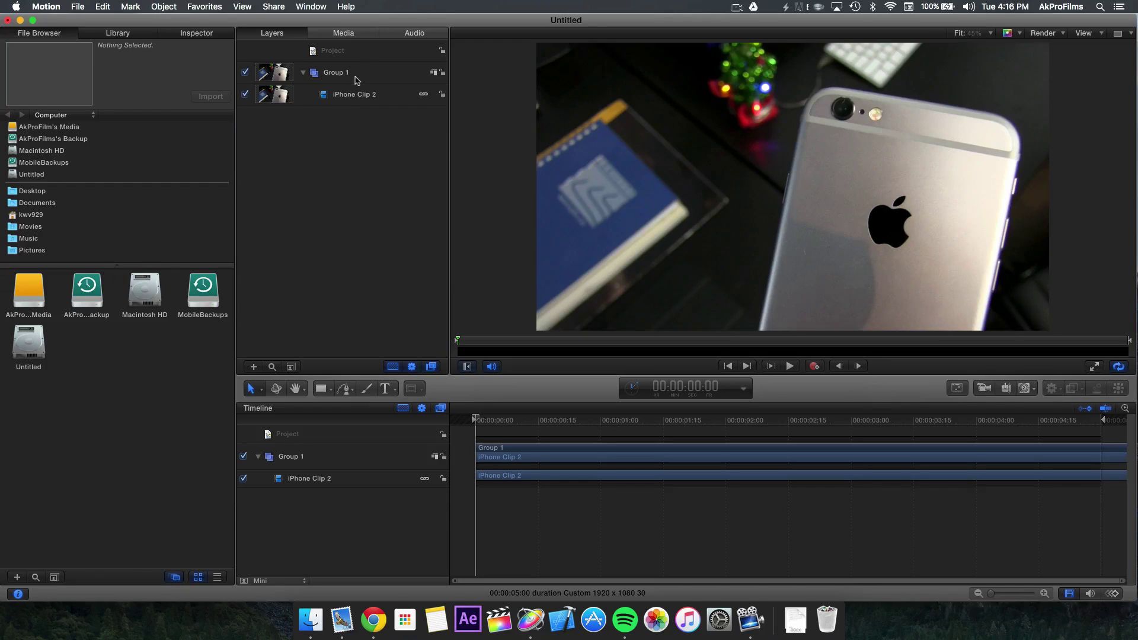
left_click(356, 76)
double_click(353, 74)
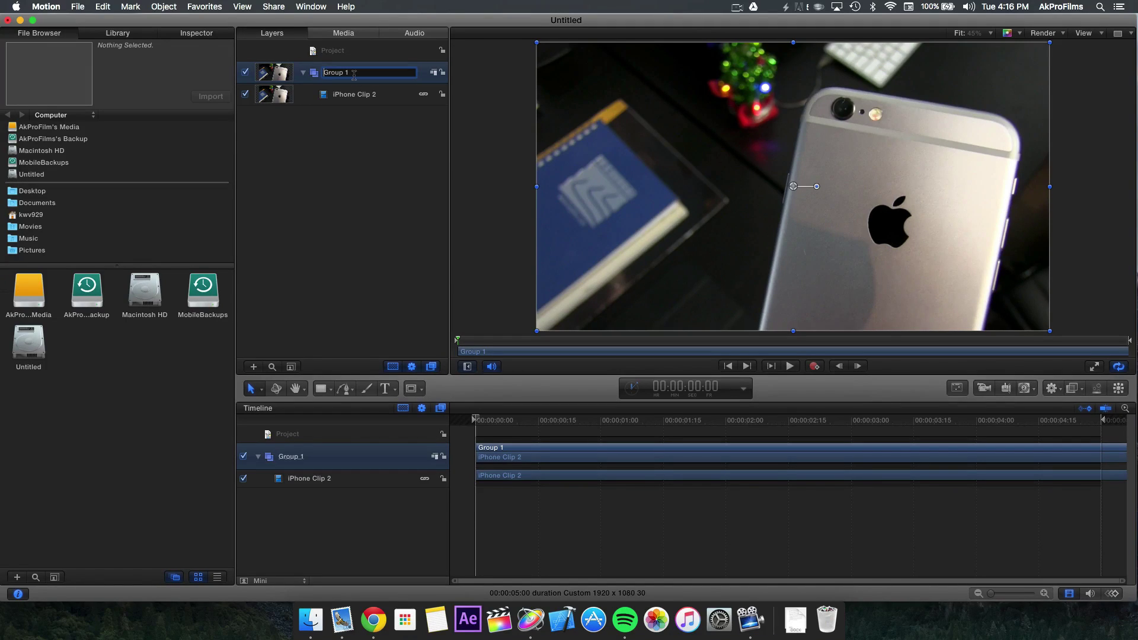
key("super+a")
type("Foo")
key("Return")
left_click(307, 168)
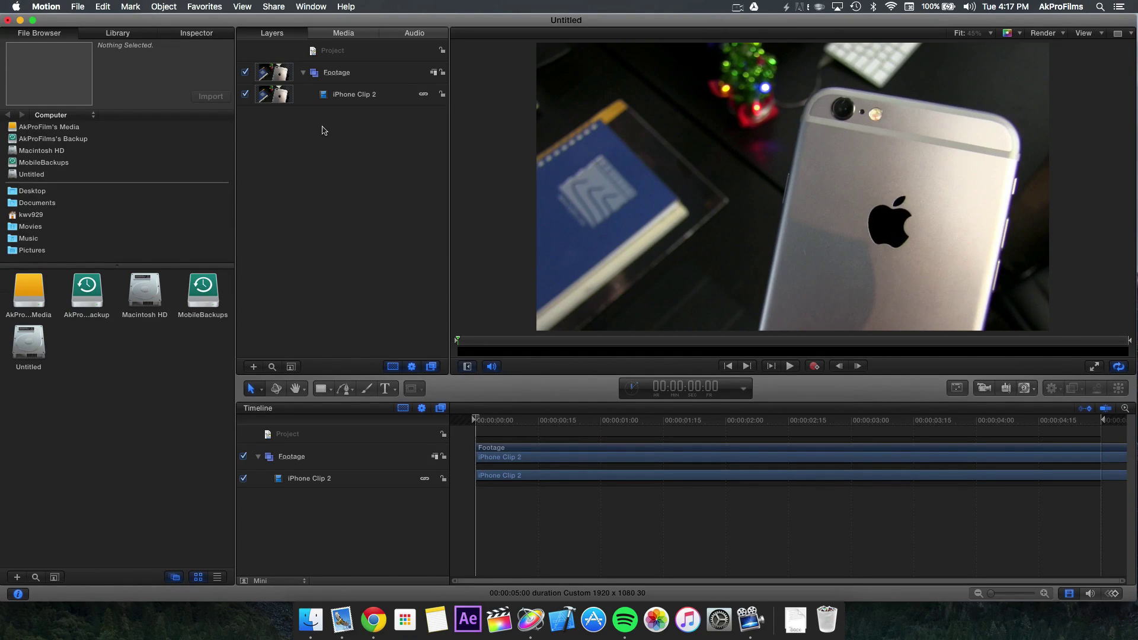
Drag Analyze Motion from Library > Behaviors > Motion Tracking onto the iPhone Clip 2 layer
left_click(354, 94)
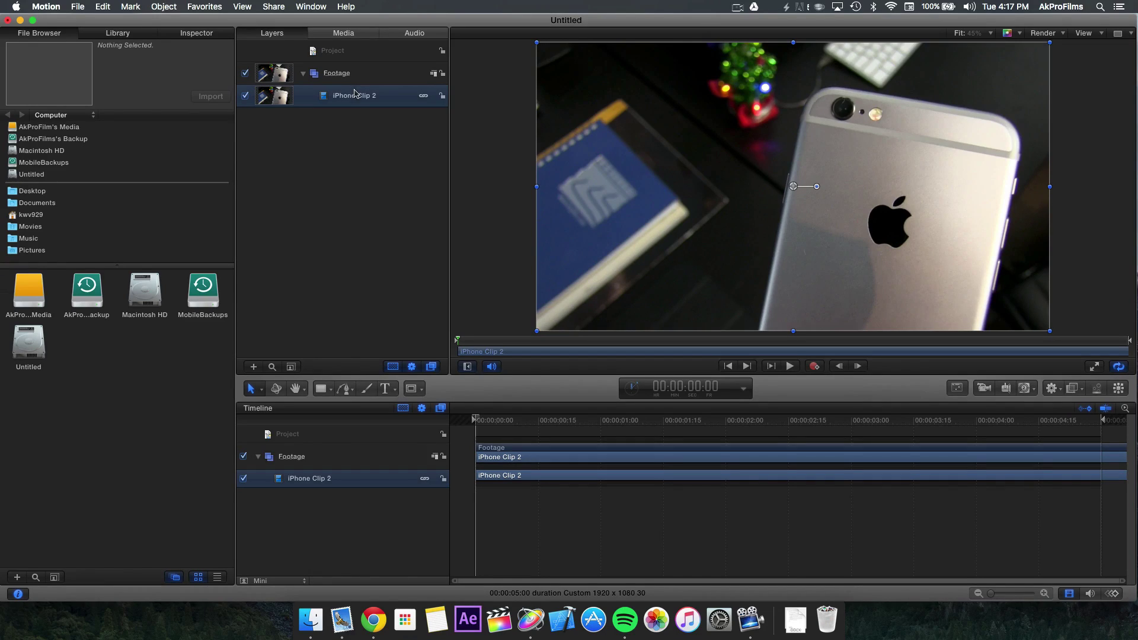
left_click(136, 36)
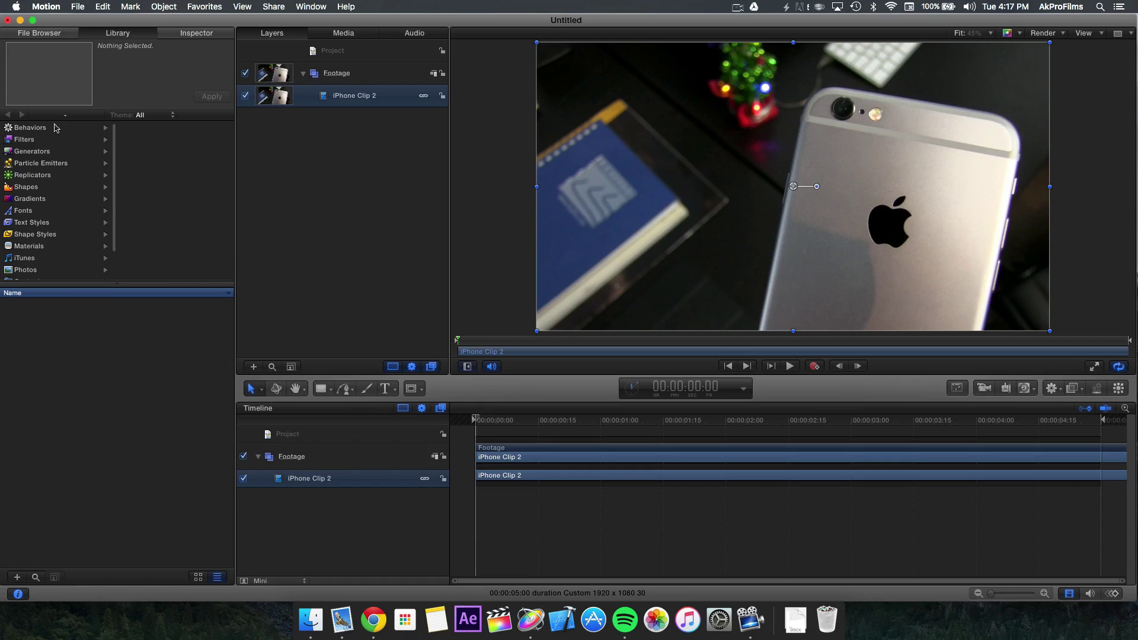
left_click(57, 127)
left_click(158, 175)
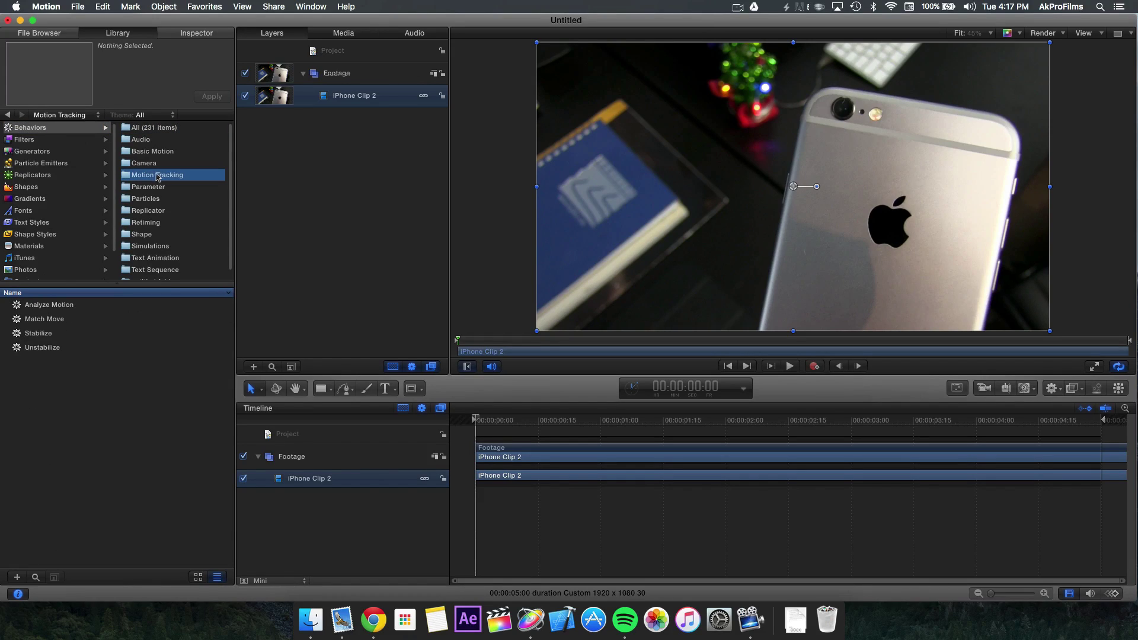
left_click(40, 304)
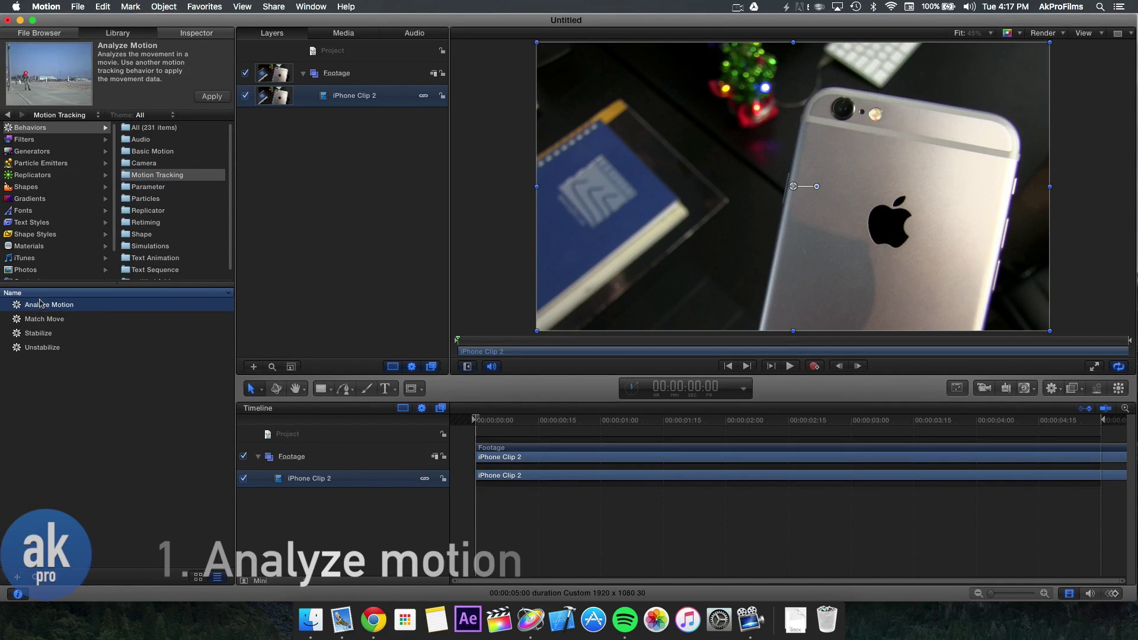
left_click_drag(40, 304, 299, 100)
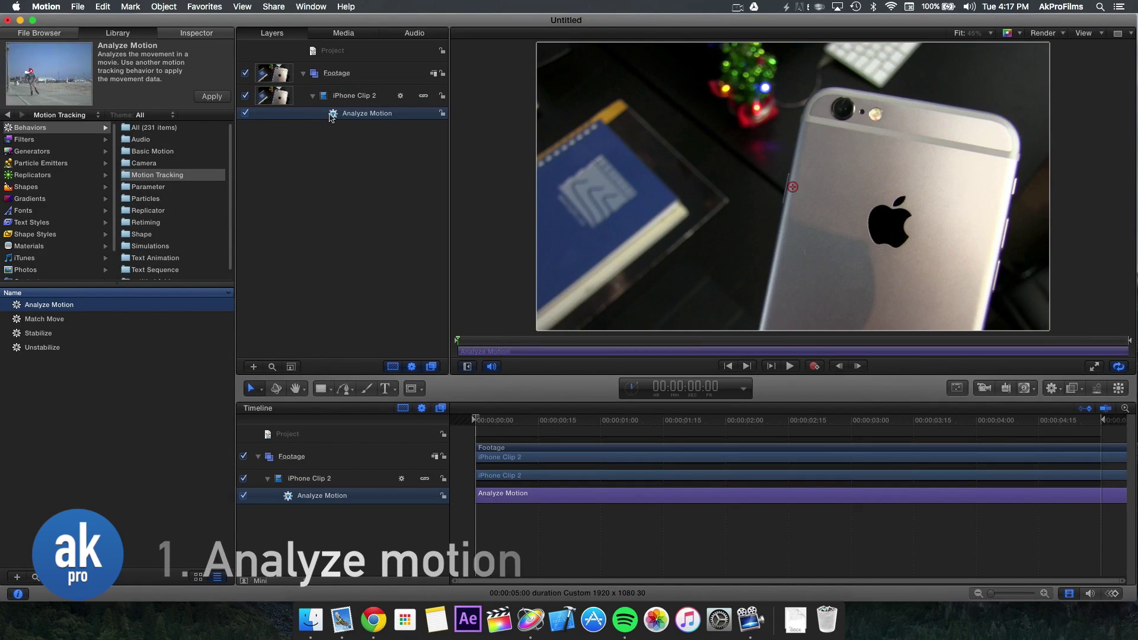
Add a second tracker, placing Track 1 on the camera lens and Track 2 on the logo edge
left_click(216, 35)
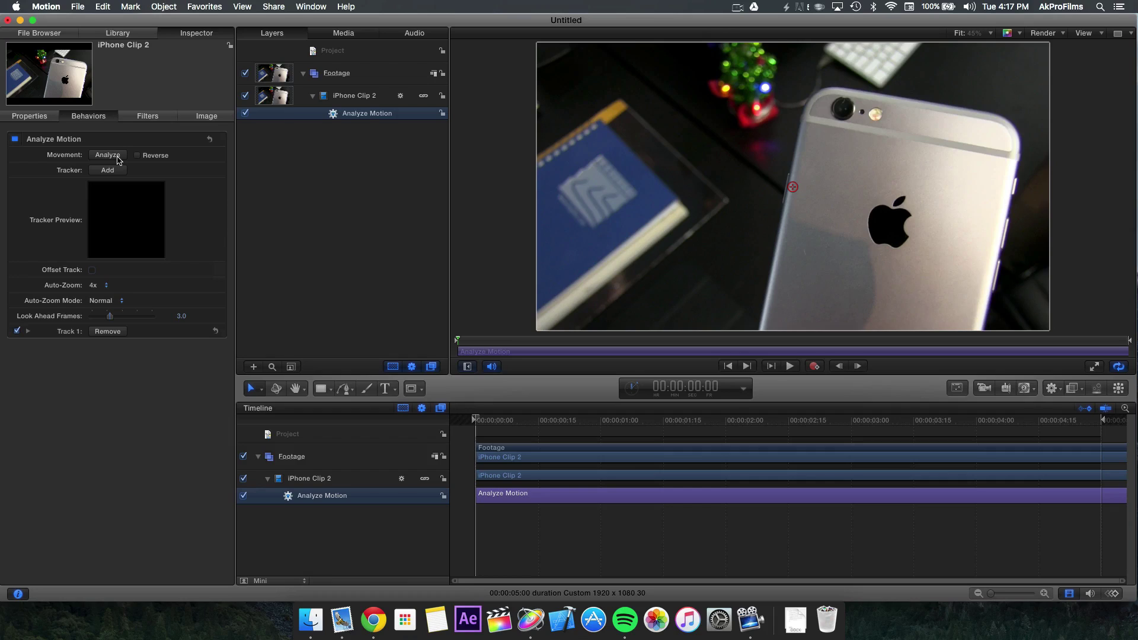
left_click(104, 171)
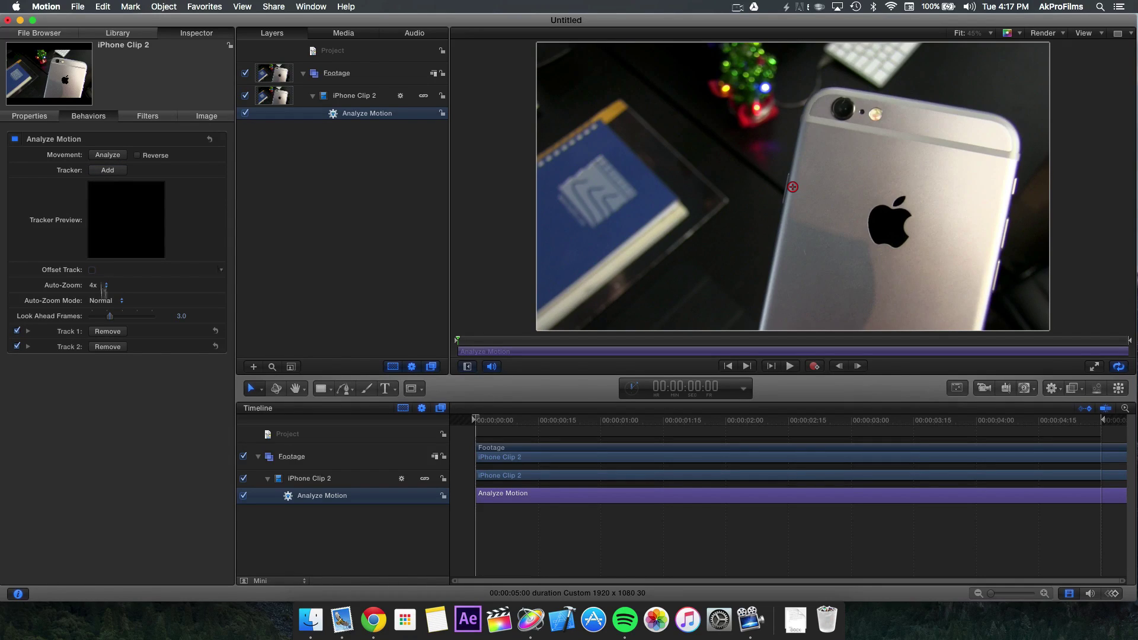
left_click_drag(792, 187, 859, 112)
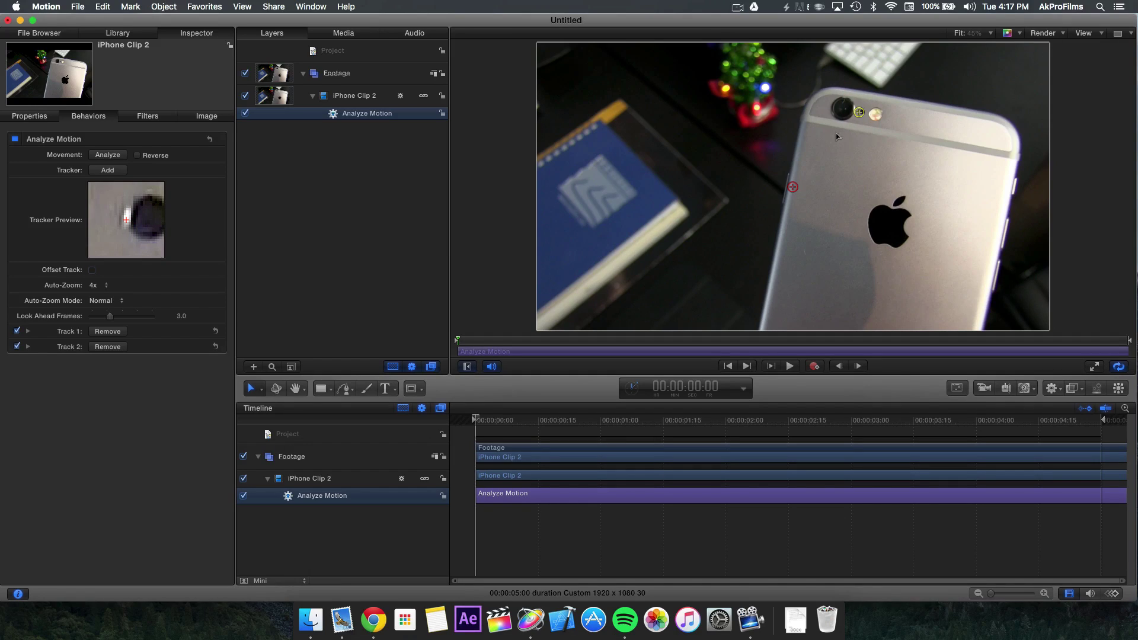
mouse_move(792, 187)
left_mouse_down()
mouse_move(823, 172)
mouse_move(907, 178)
mouse_move(905, 197)
left_mouse_up()
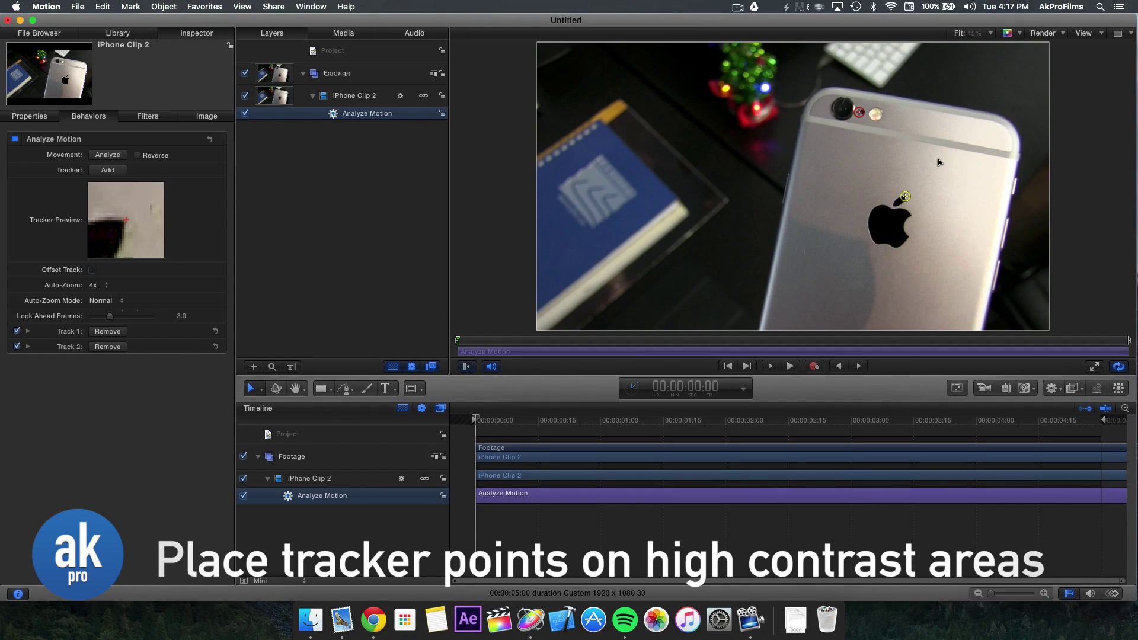
Fine-tune both tracker positions on the camera lens and the Apple logo edge
left_click_drag(859, 112, 859, 111)
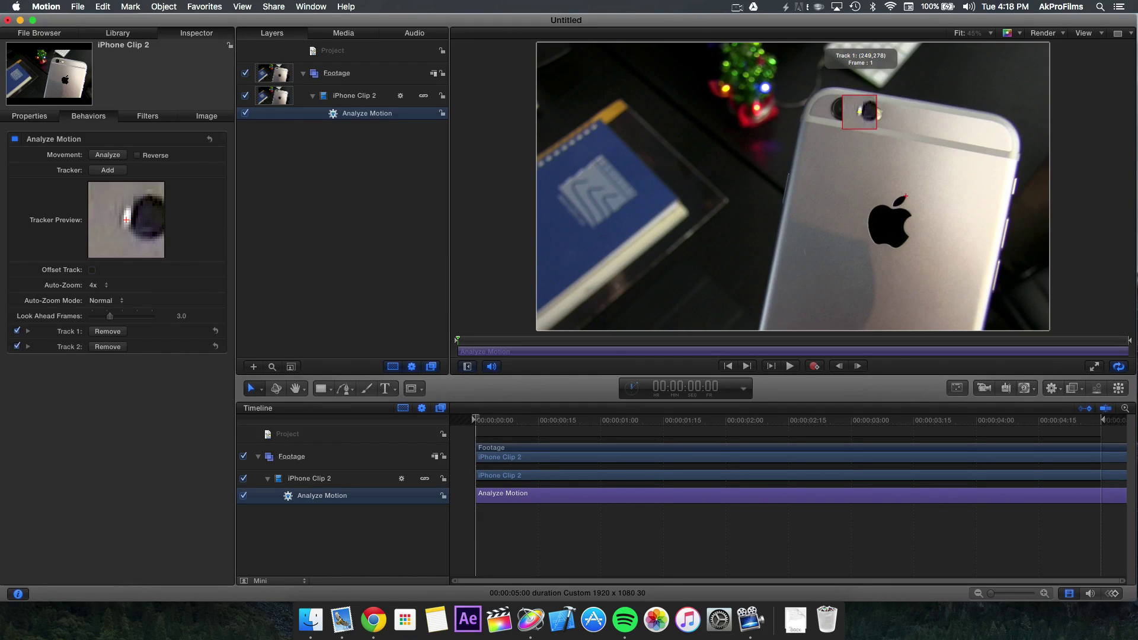
left_click_drag(859, 111, 859, 112)
left_click_drag(905, 196, 905, 197)
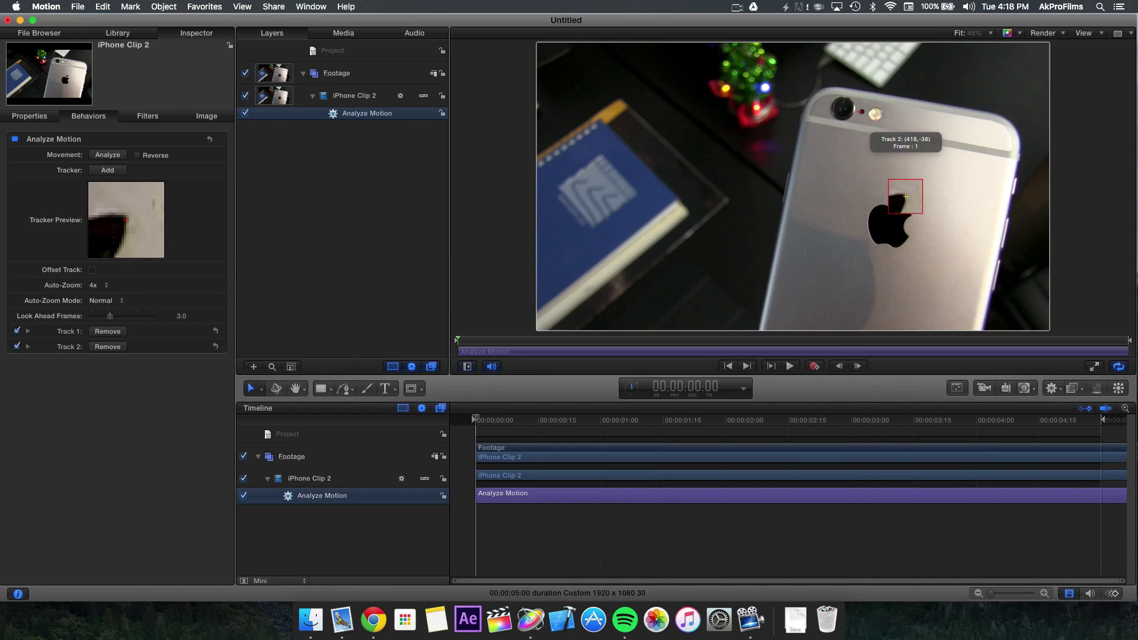
left_click_drag(906, 196, 905, 196)
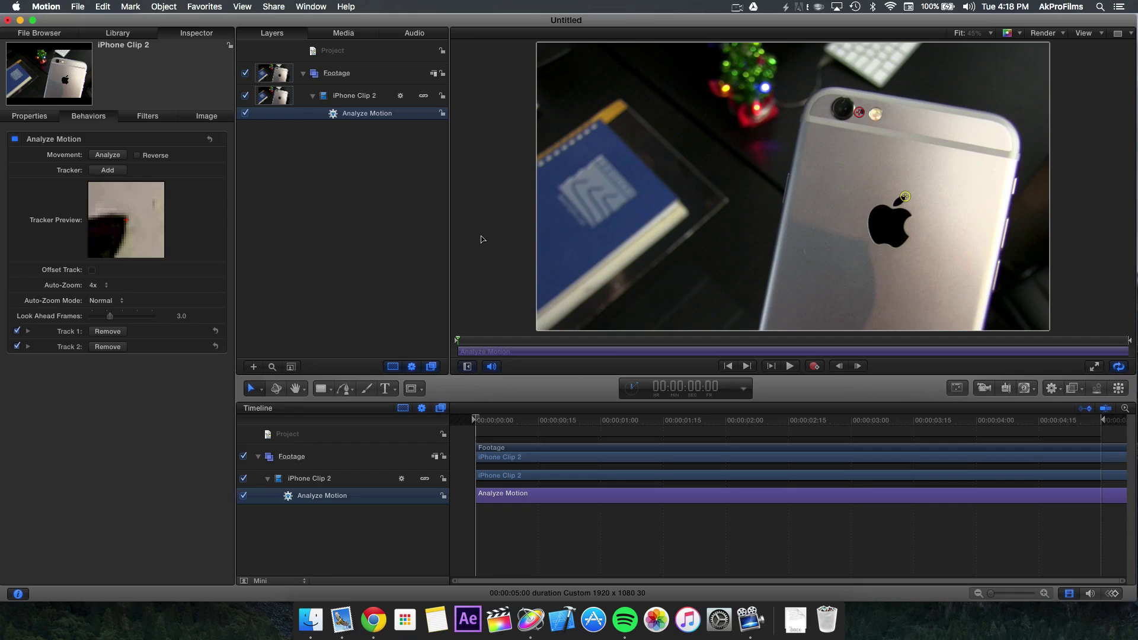
Run Analyze to track both points across the full 5-second clip, then deselect the behavior
left_click(104, 157)
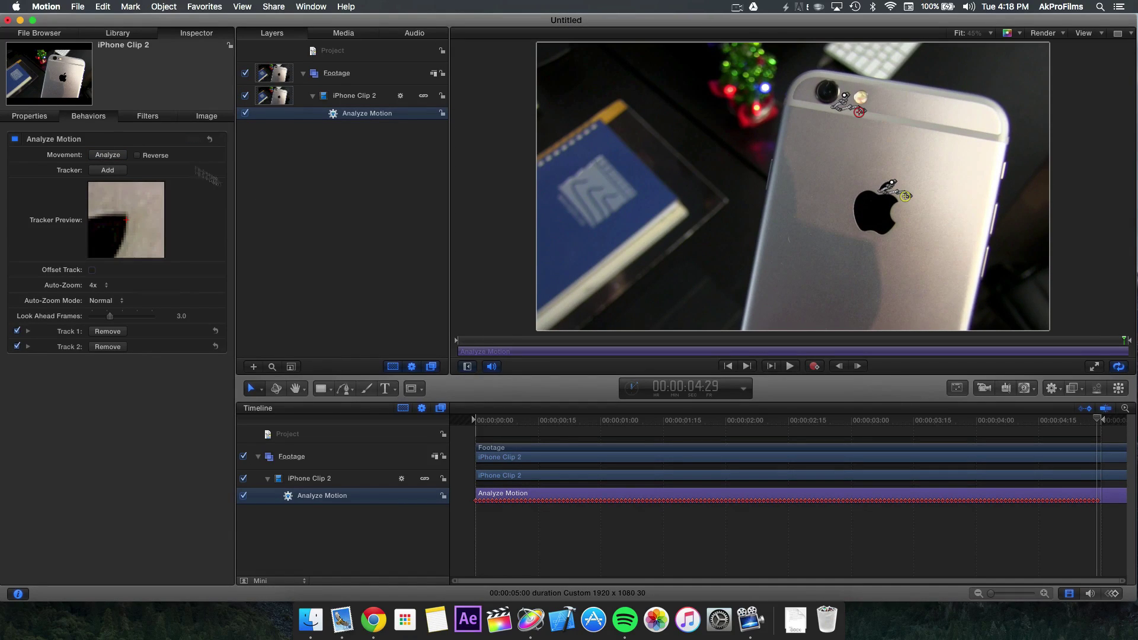
left_click(305, 157)
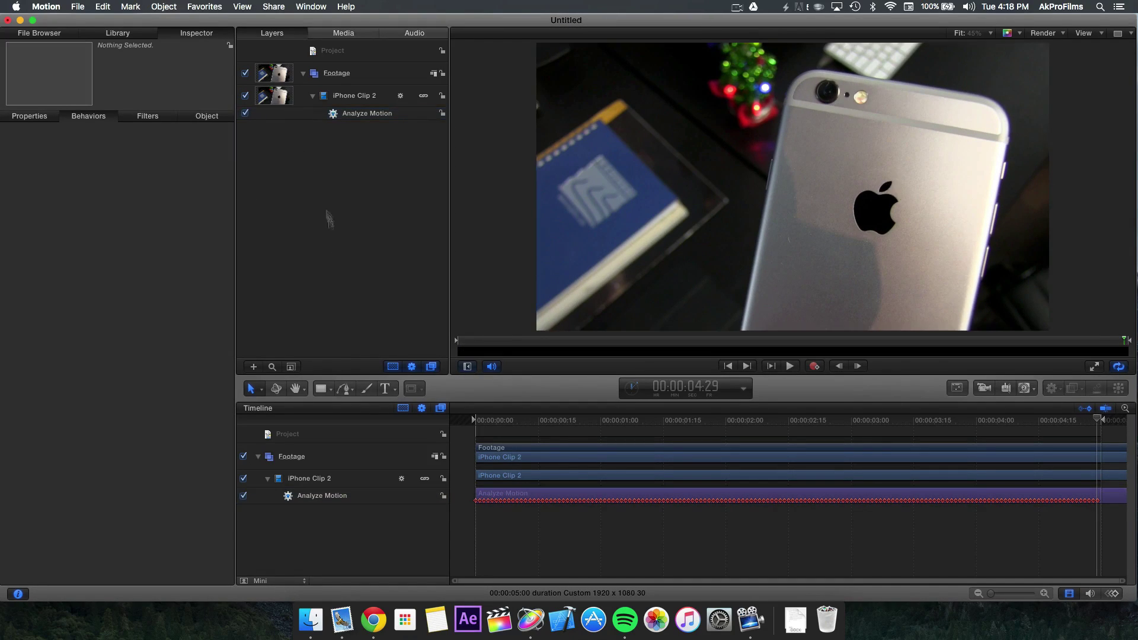
Create a text layer above the notebook reading 'IPHONE 6S' and select its text
left_click(390, 393)
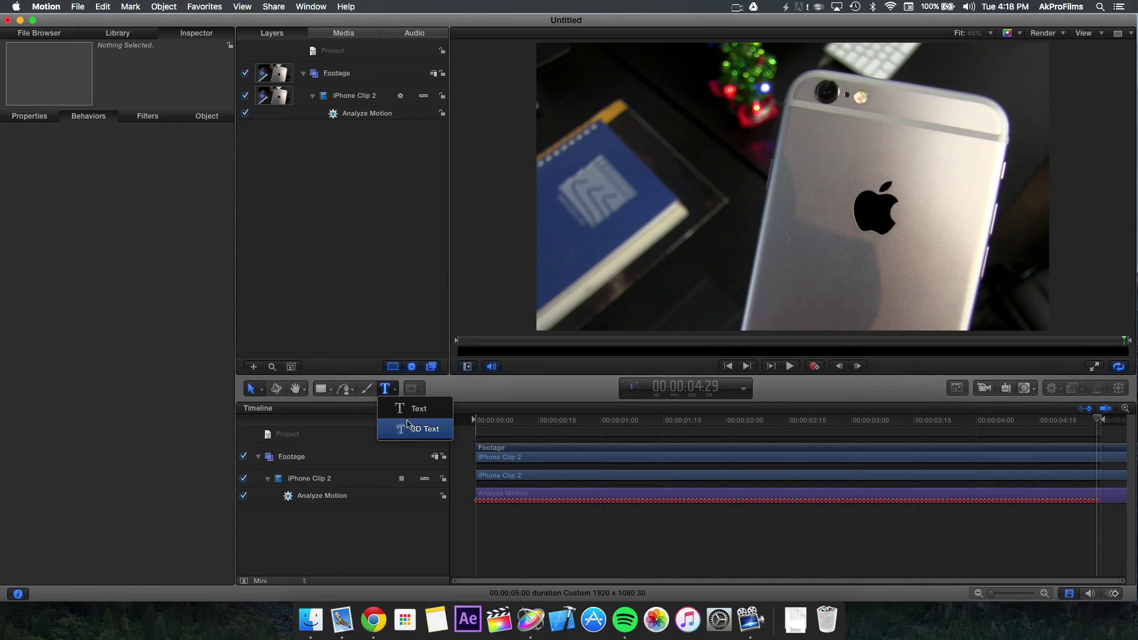
left_click(410, 418)
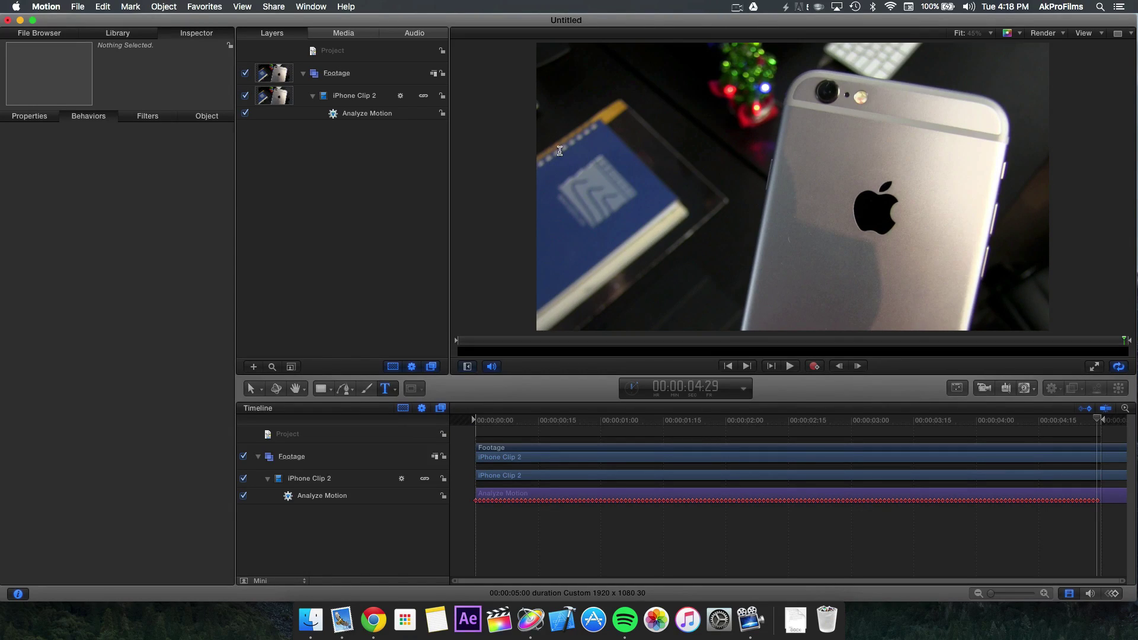
left_click(583, 162)
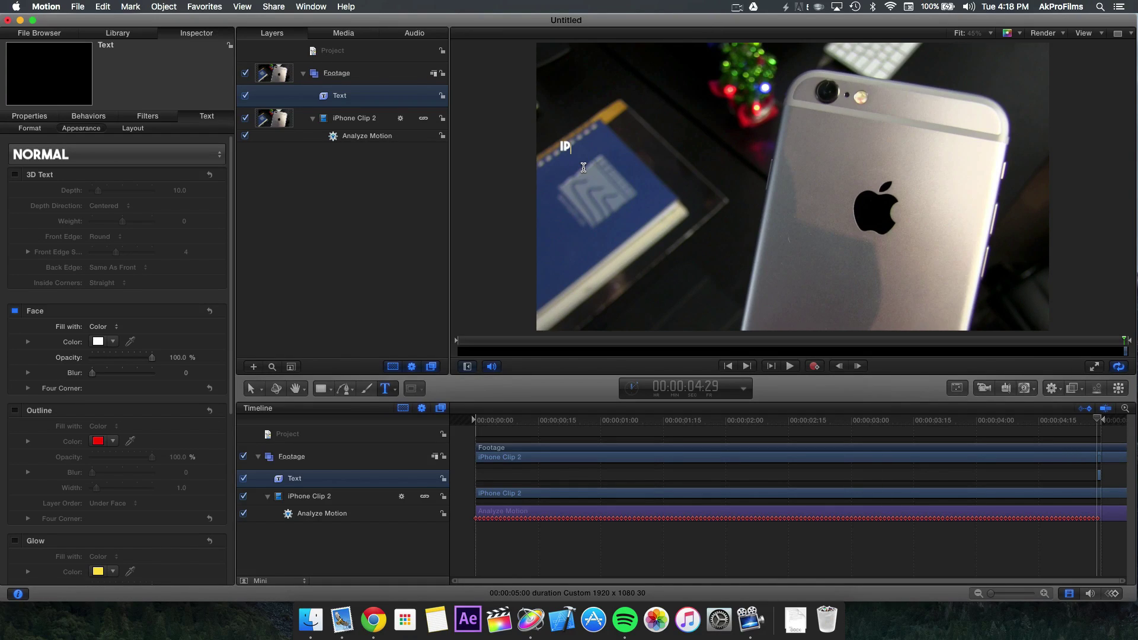
type("IPHONE 6S")
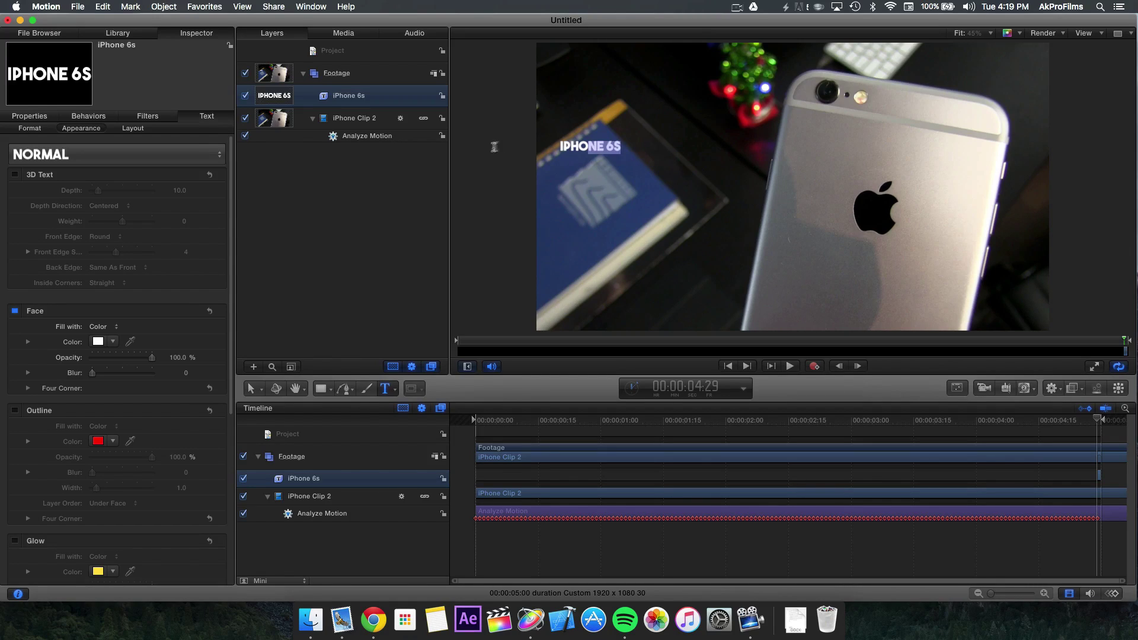
left_click_drag(495, 147, 453, 147)
Raise the title's font Size to about 156 in the Format settings
left_click(30, 128)
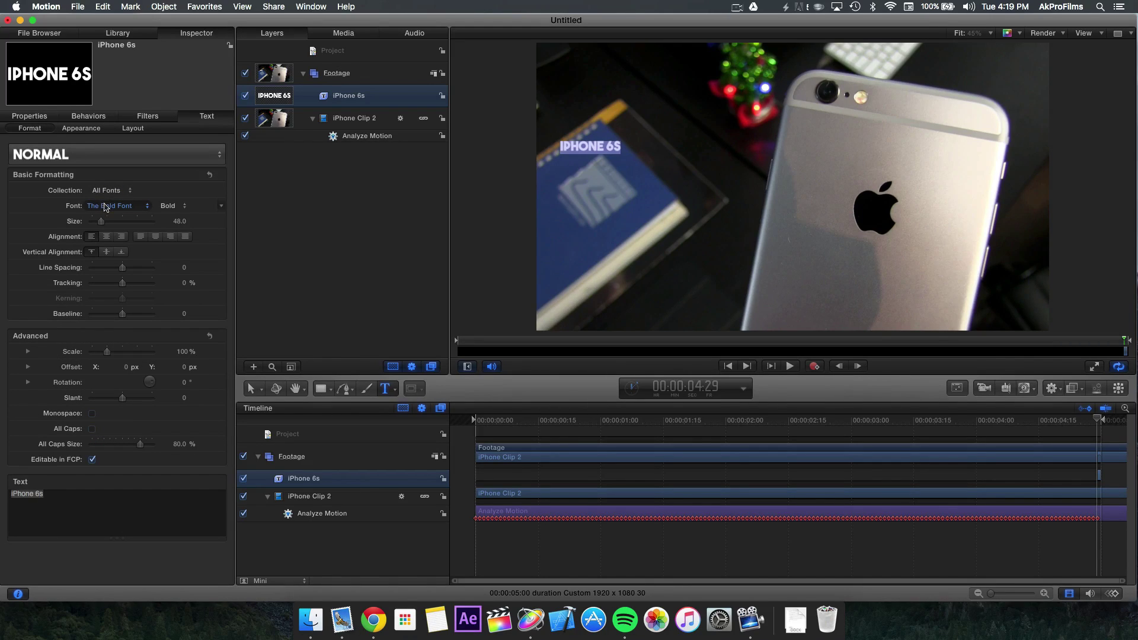
left_click_drag(101, 221, 125, 234)
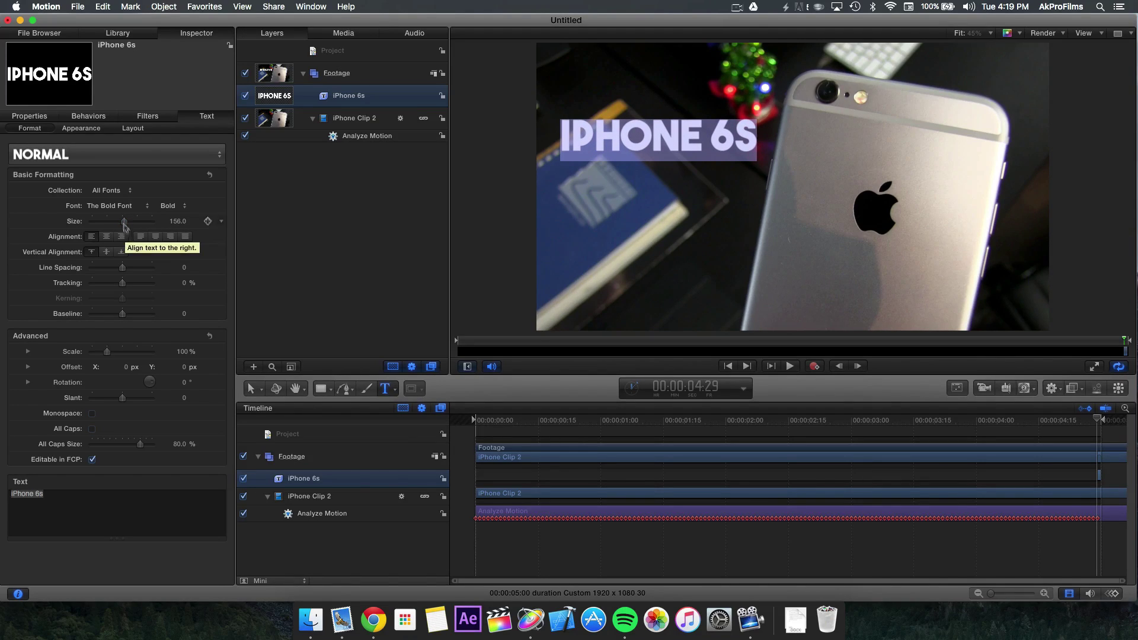
left_click(81, 128)
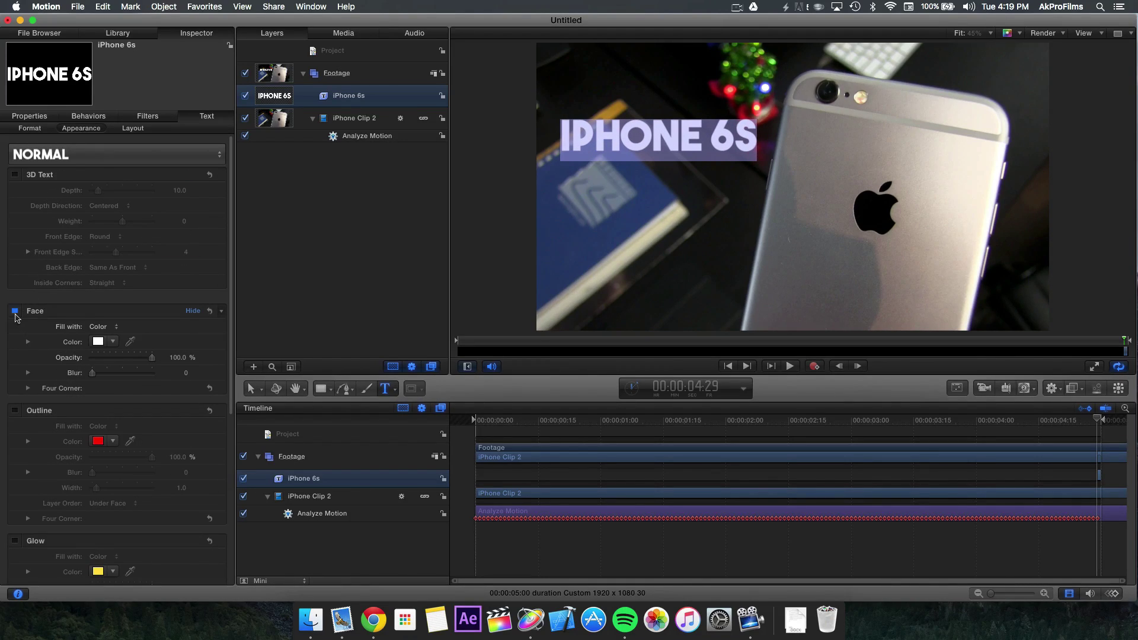
Turn off Face, enable a white Outline, and set Outline Width to 2.0
left_click(15, 311)
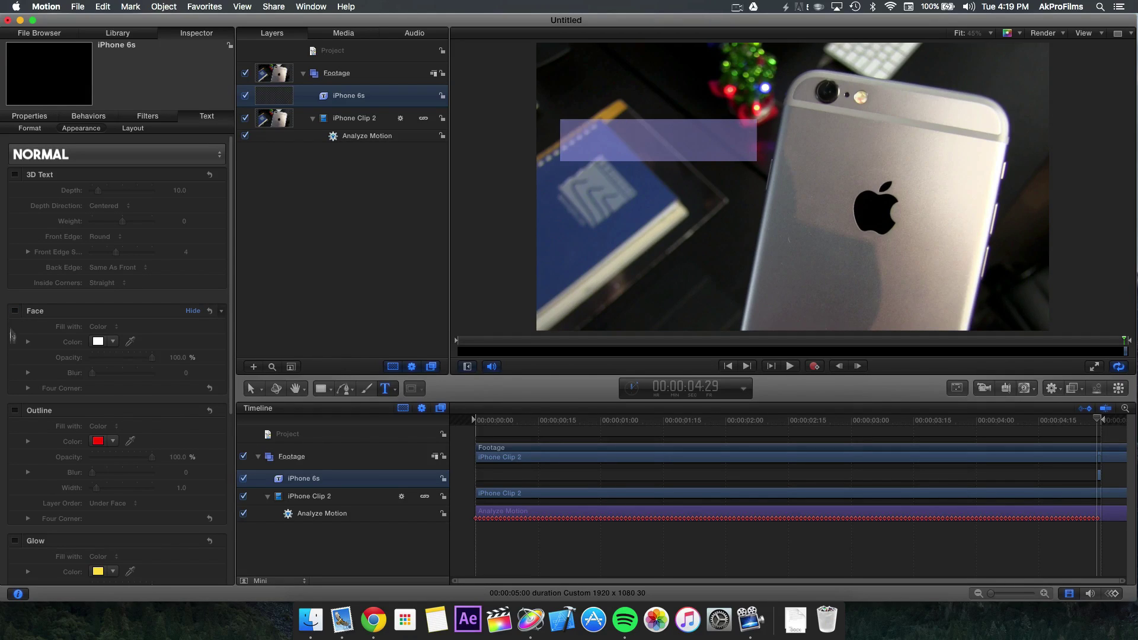
left_click(15, 410)
left_click(113, 442)
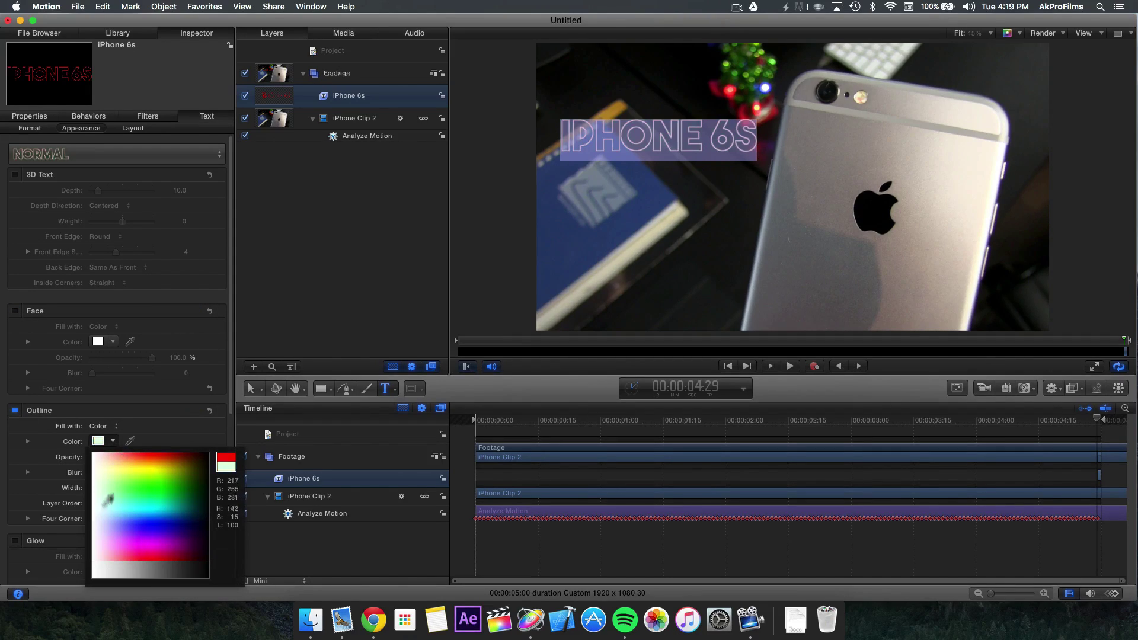
left_click(98, 441)
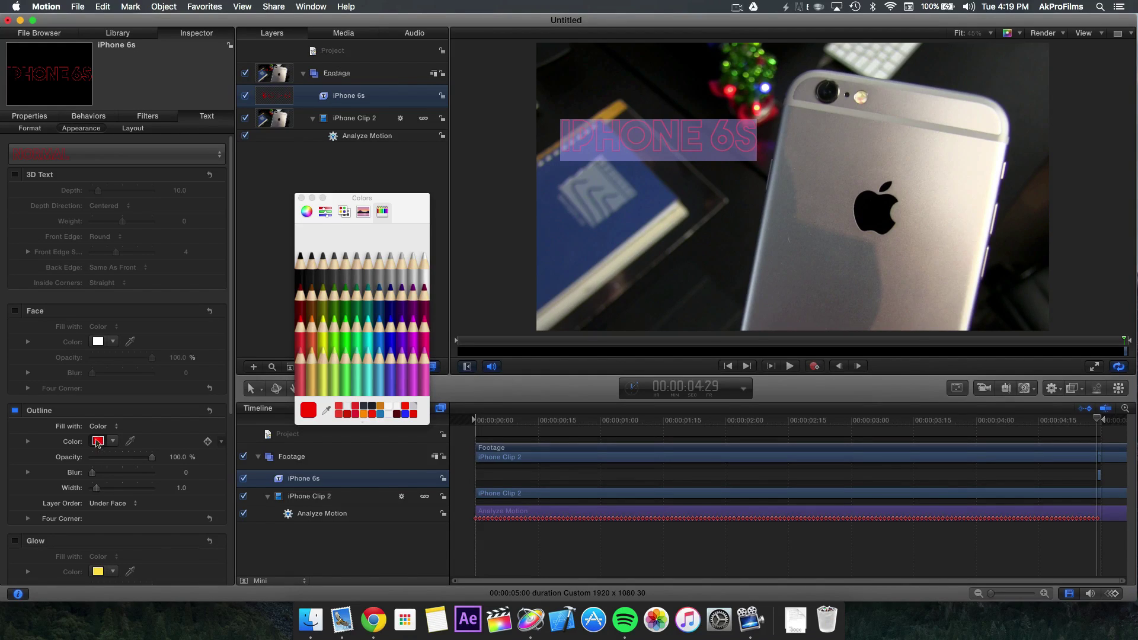
left_click(420, 275)
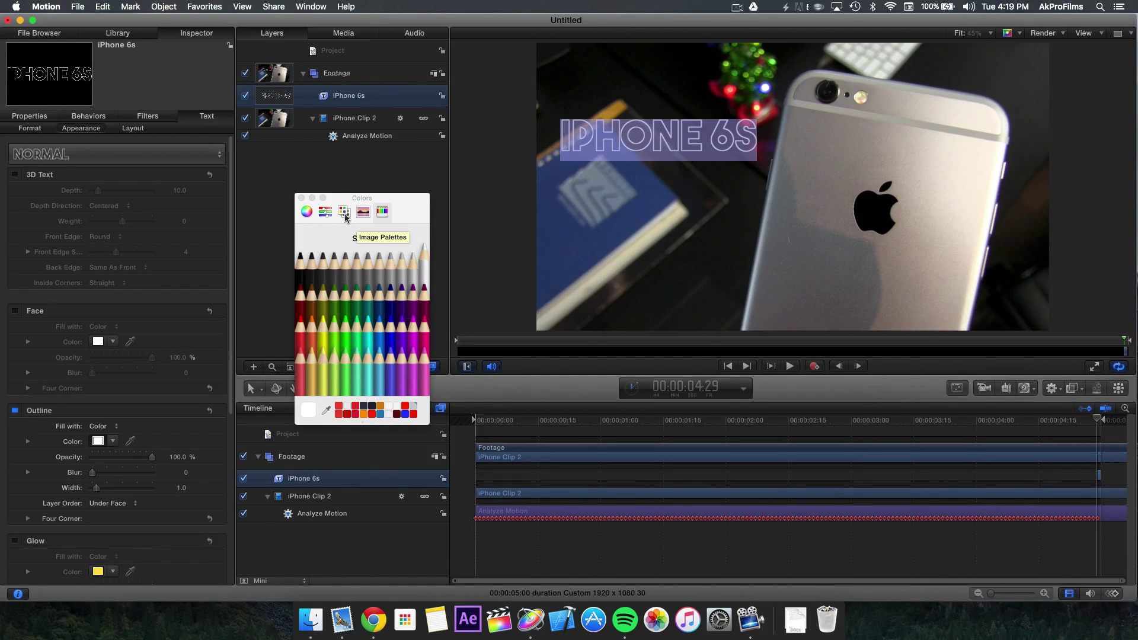
left_click(301, 198)
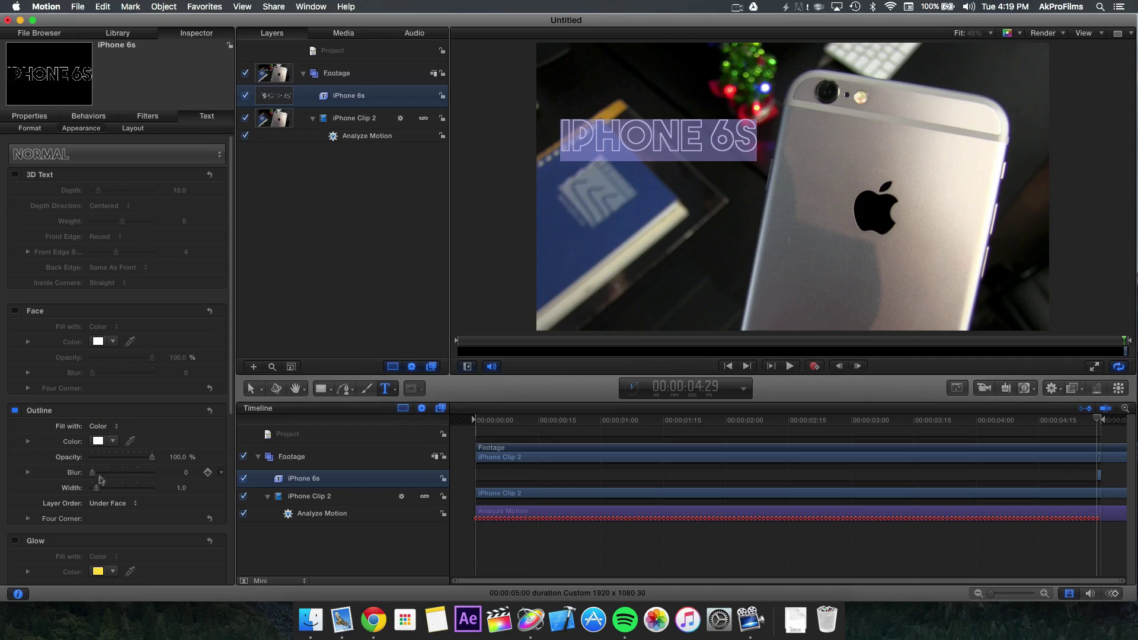
left_click_drag(97, 487, 100, 488)
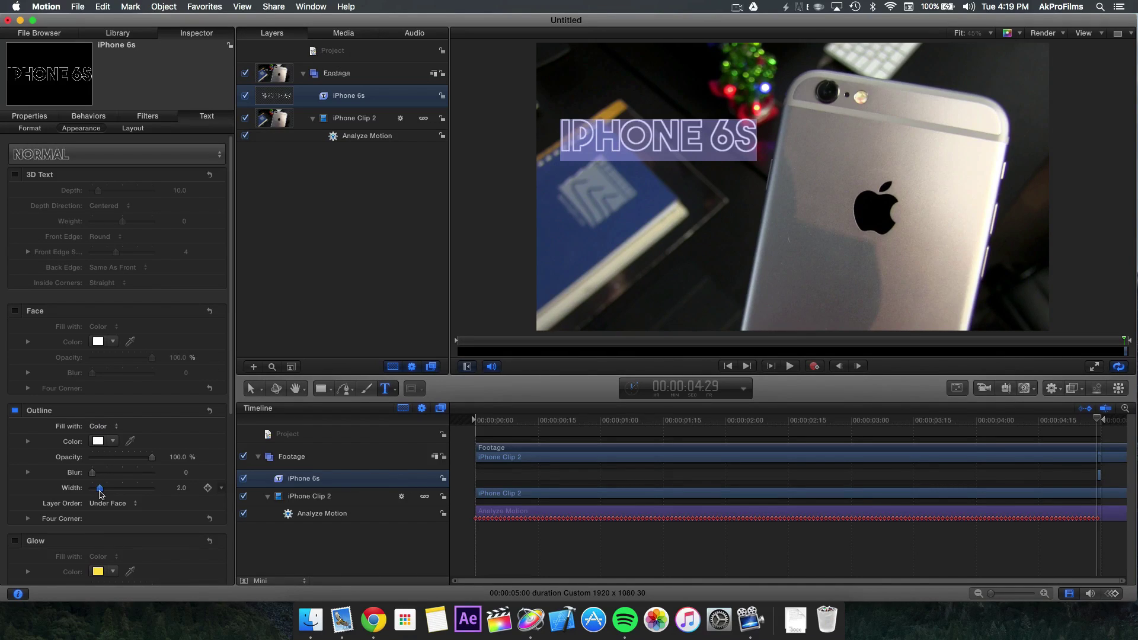
Drag Match Move from the Motion Tracking behaviors onto the iPhone 6s title layer
left_click(333, 207)
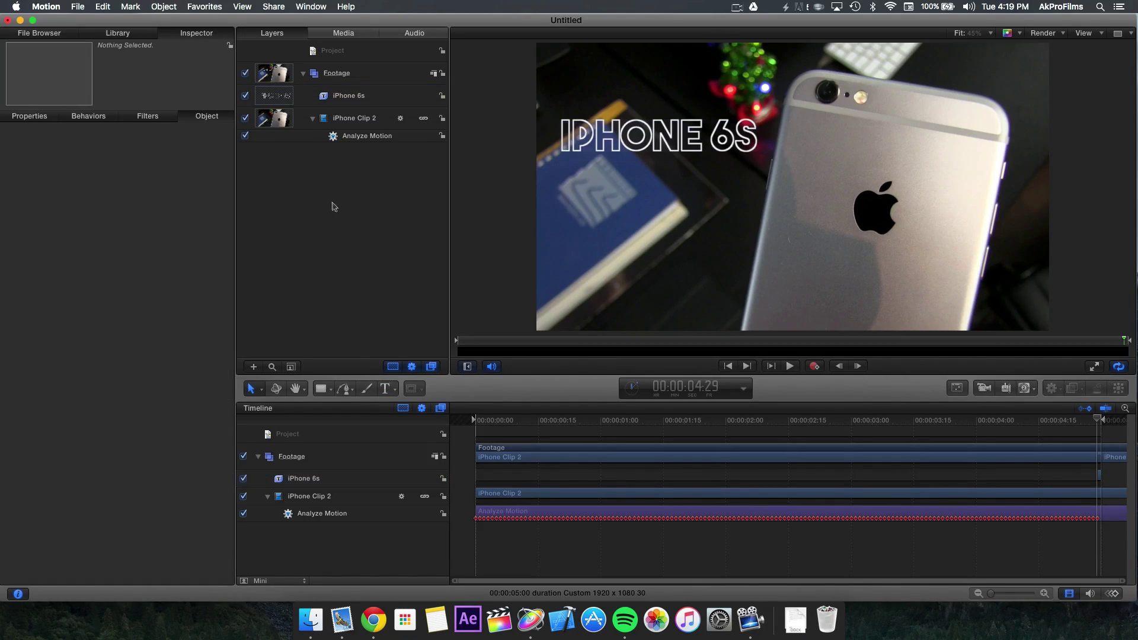
left_click(132, 37)
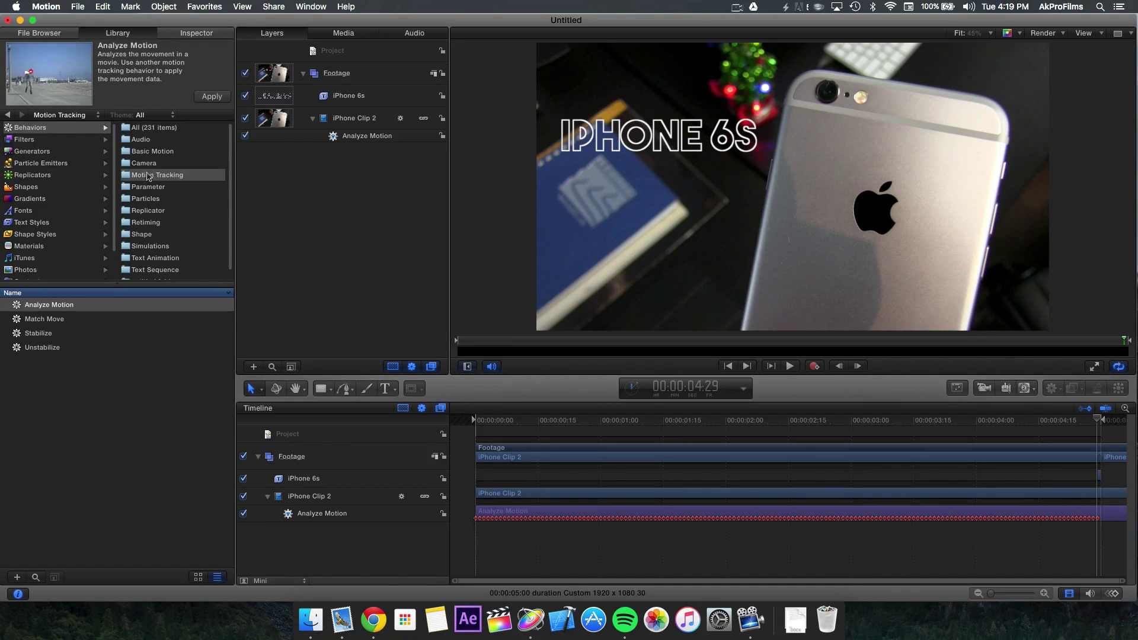
left_click(44, 319)
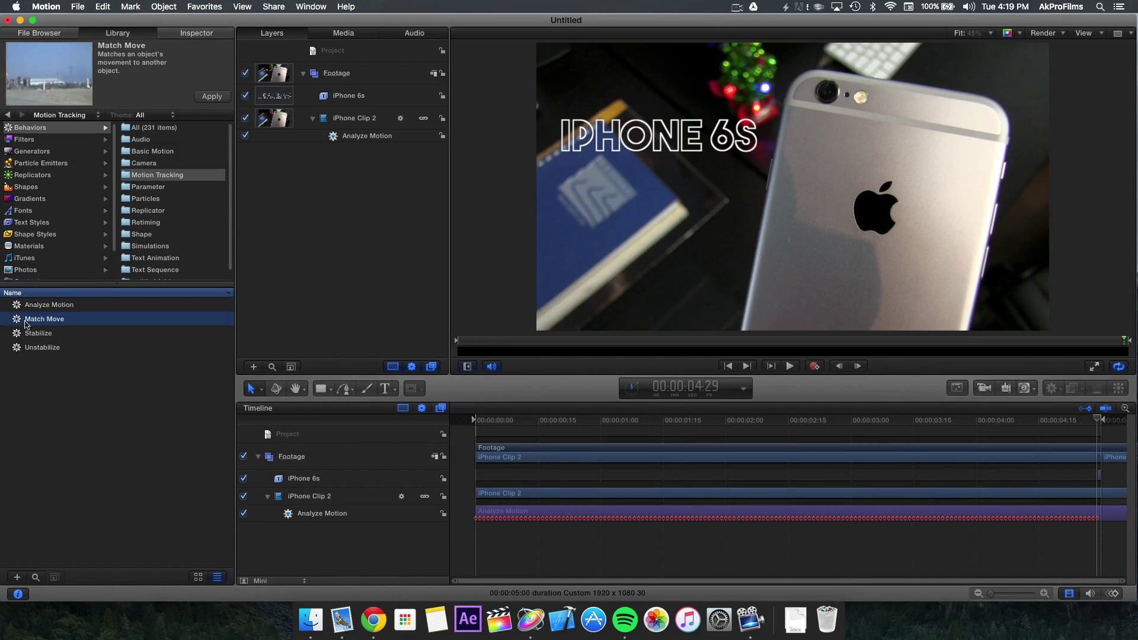
left_click_drag(45, 319, 301, 96)
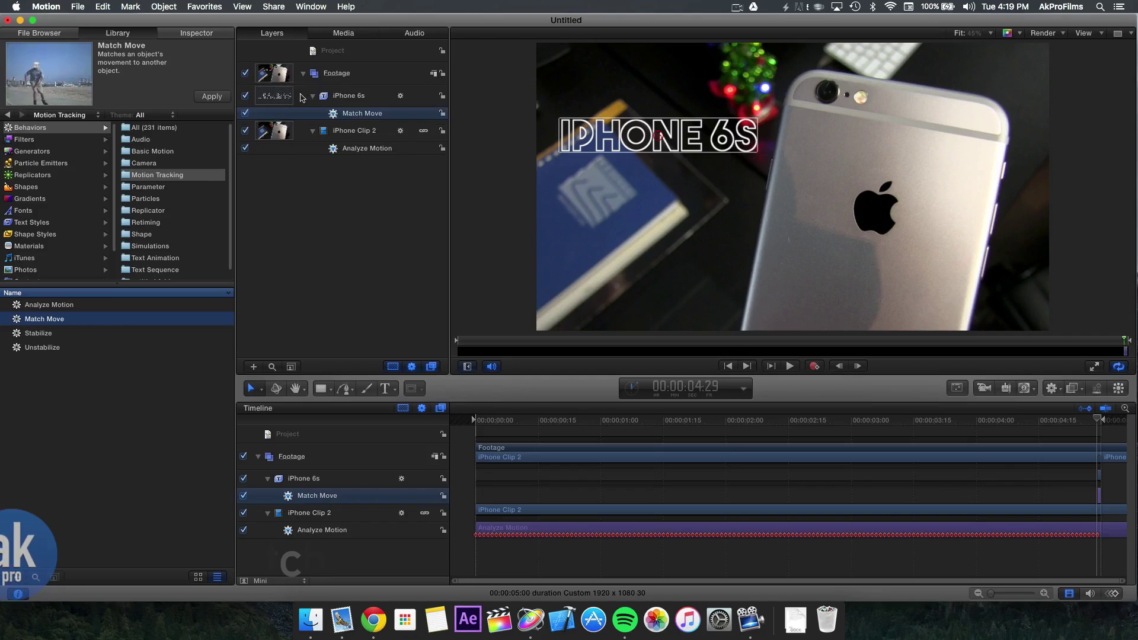
Make Analyze Motion the Match Move source, keeping position, scale and rotation matching on
left_click(204, 33)
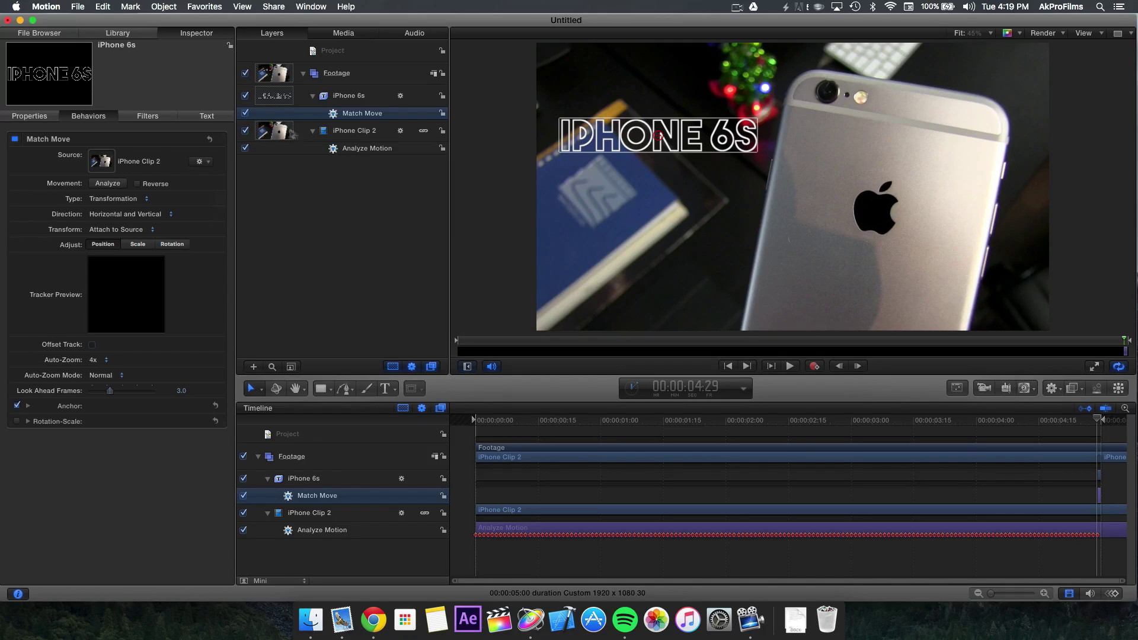
left_click_drag(332, 151, 98, 166)
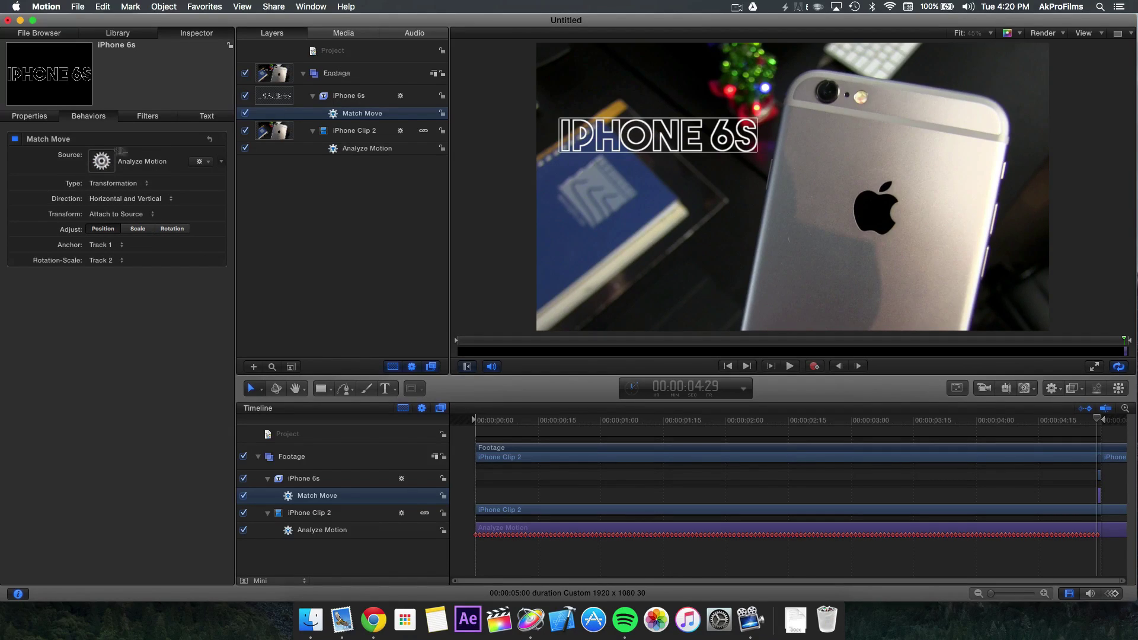
left_click(114, 231)
left_click(130, 231)
left_click(173, 230)
left_click(172, 231)
left_click(137, 229)
Set the Match Move Anchor to Track 1 and Rotation-Scale to Track 2
left_click(102, 247)
left_click(101, 246)
left_click(108, 262)
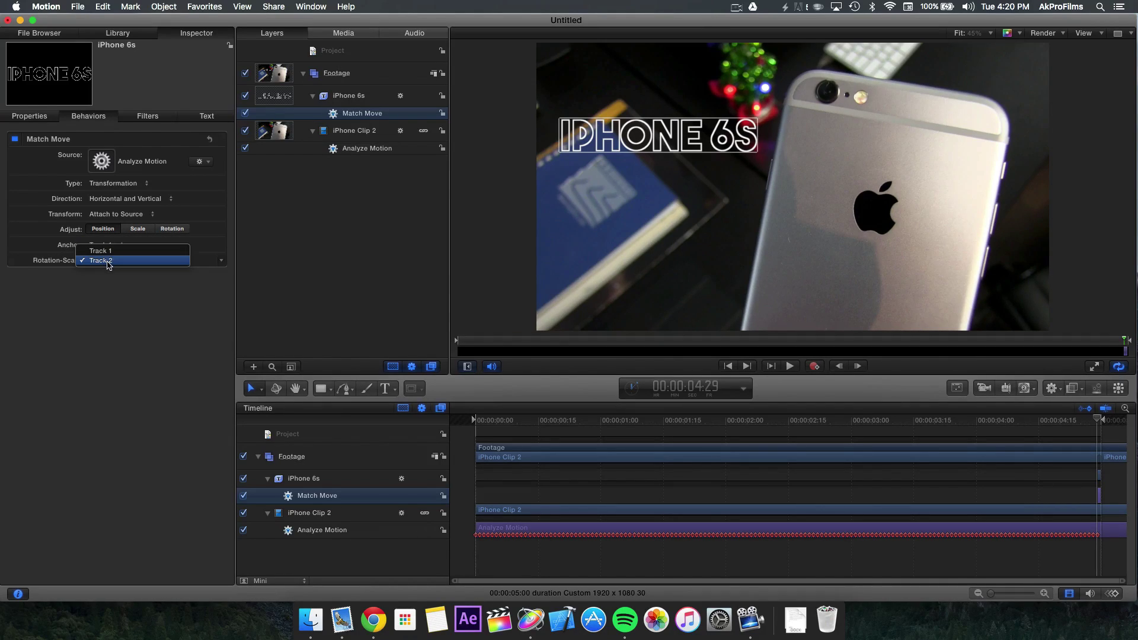
left_click(114, 264)
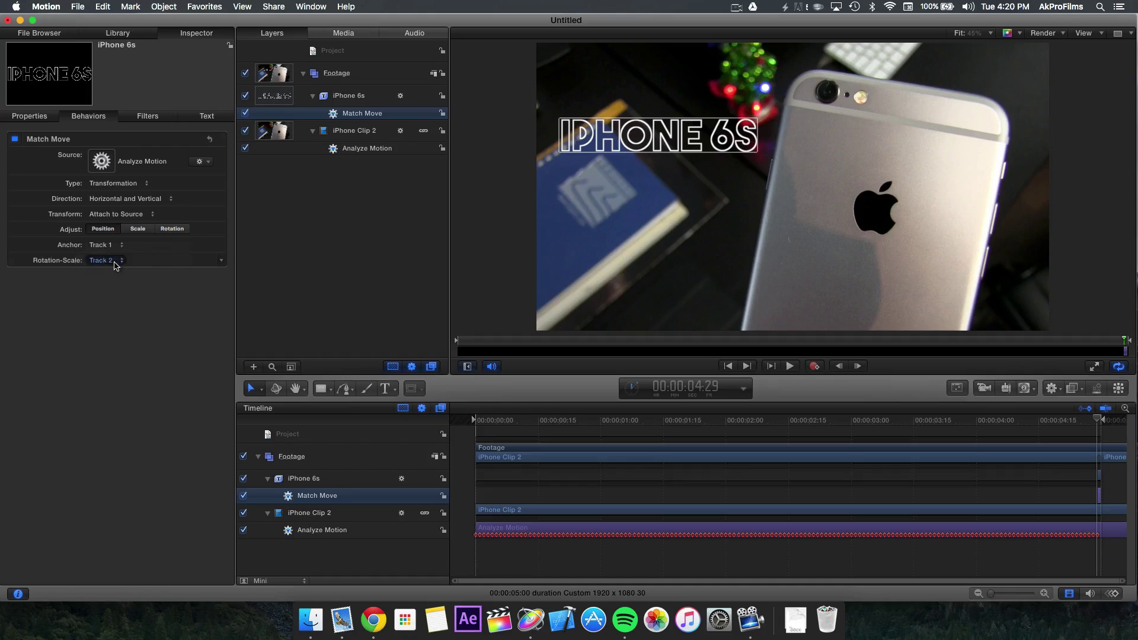
left_click(330, 148)
left_click(331, 115)
Extend the iPhone 6s title bar to the clip's start and play back to check the tracking
left_click_drag(486, 425, 474, 420)
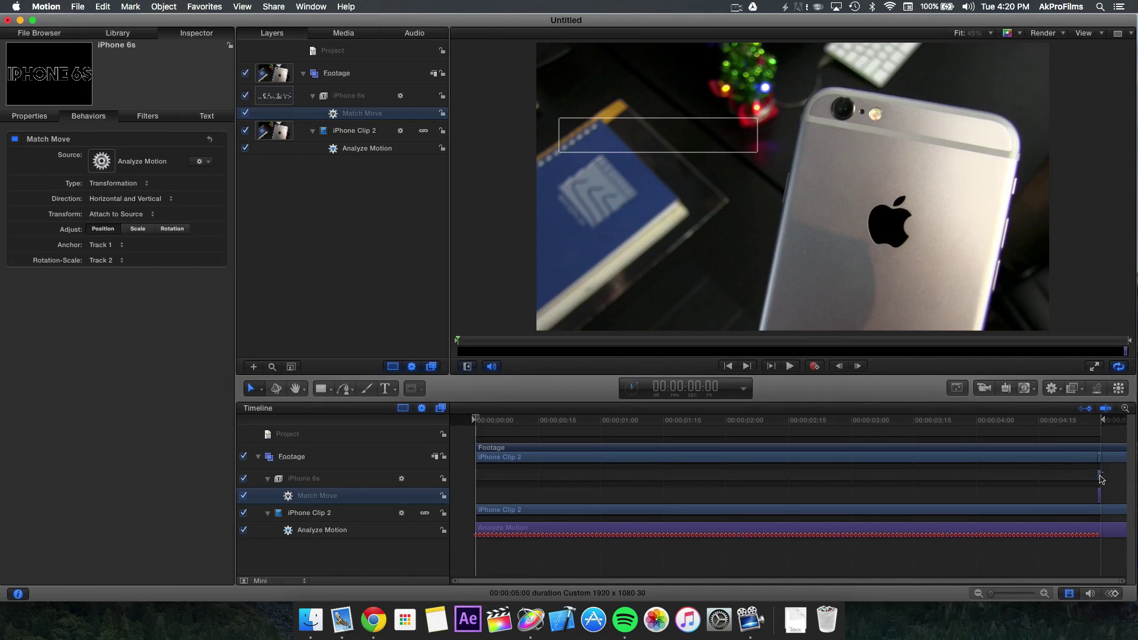
mouse_move(1102, 476)
left_mouse_down()
mouse_move(479, 473)
mouse_move(1037, 477)
mouse_move(1101, 490)
left_mouse_up()
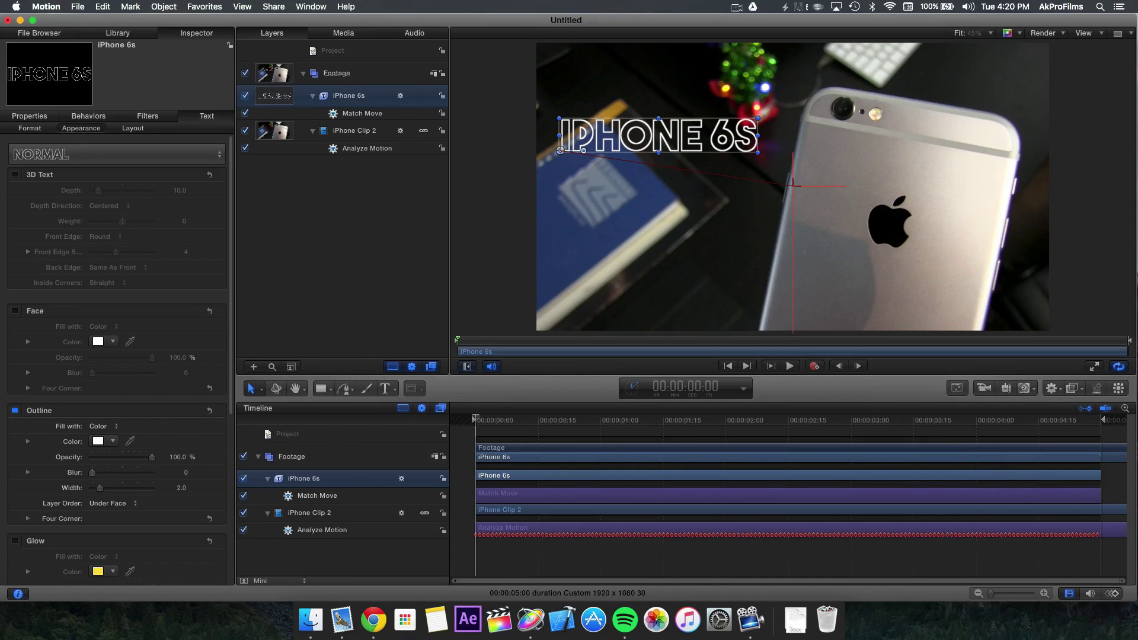
key("space")
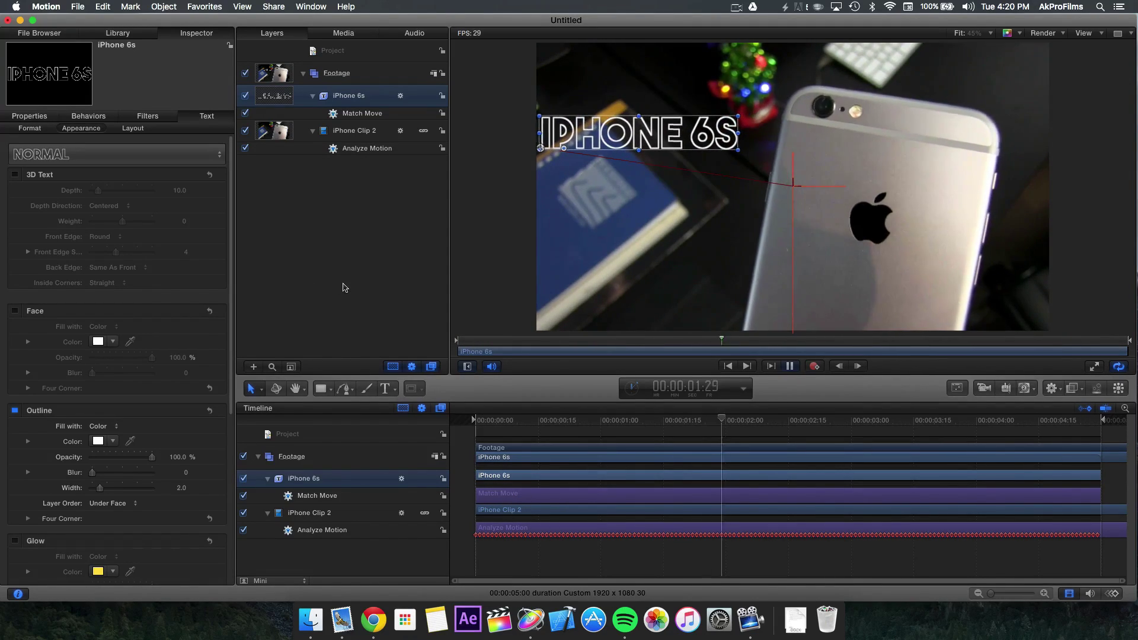
key("space")
Nudge the IPHONE 6S title right and down to about X -869, Y 110, then replay from the start
left_click(566, 149)
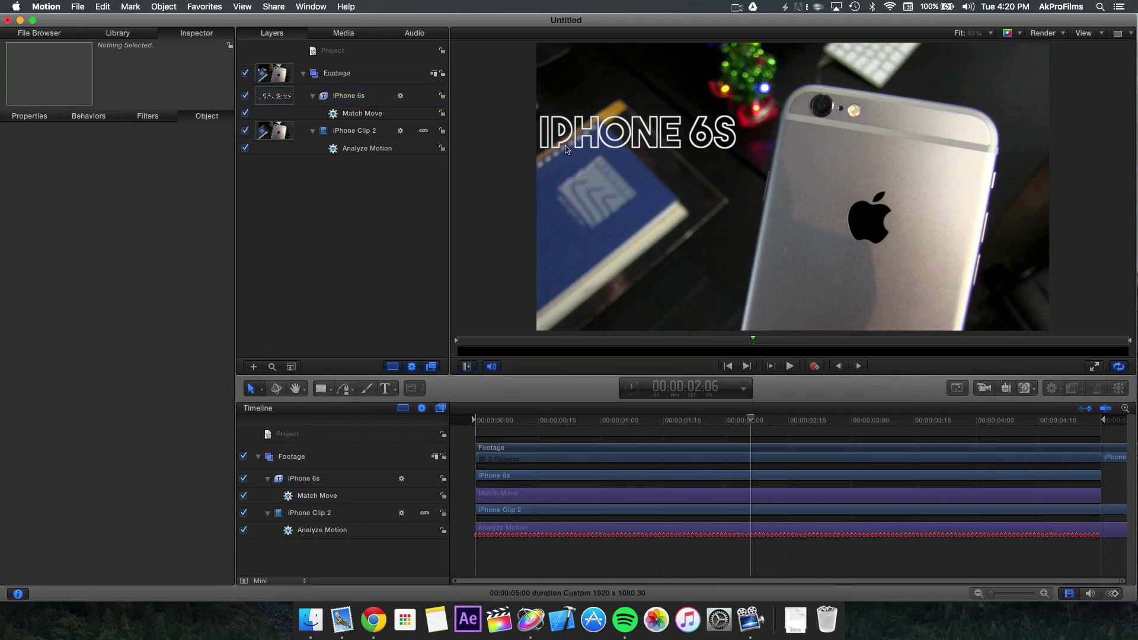
left_click(573, 143)
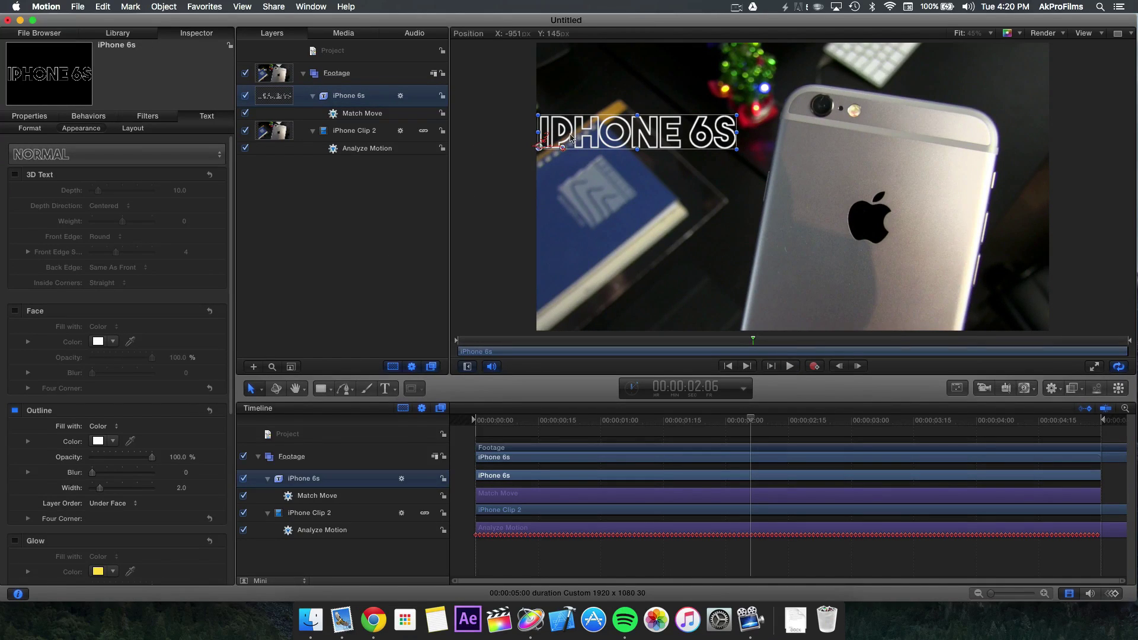
left_click_drag(576, 139, 595, 151)
key("Home")
key("space")
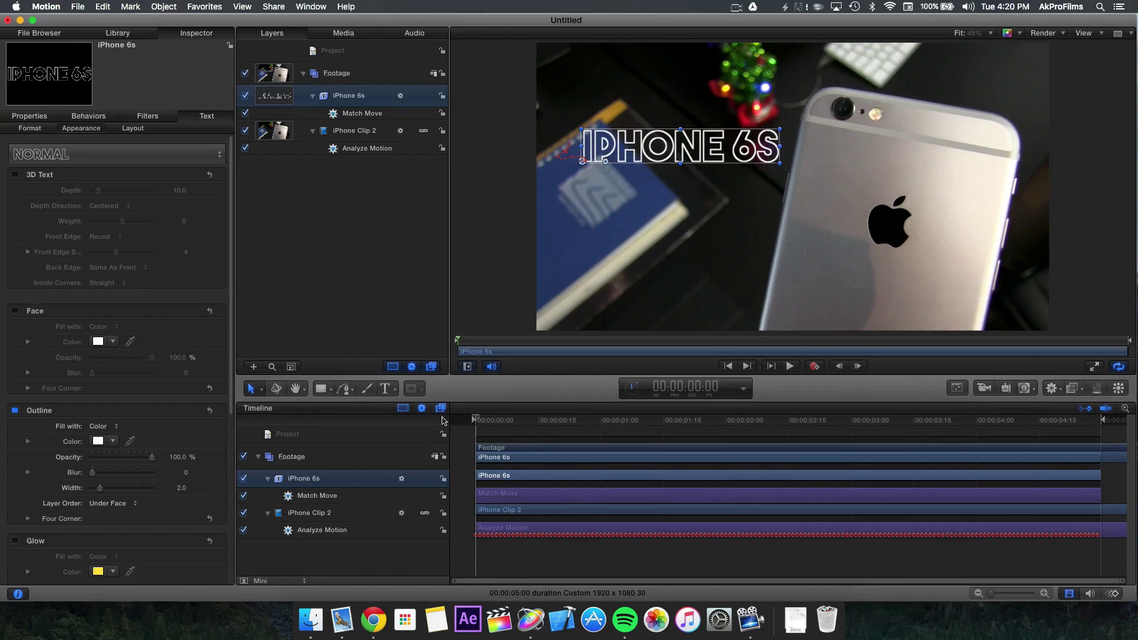
left_click(339, 295)
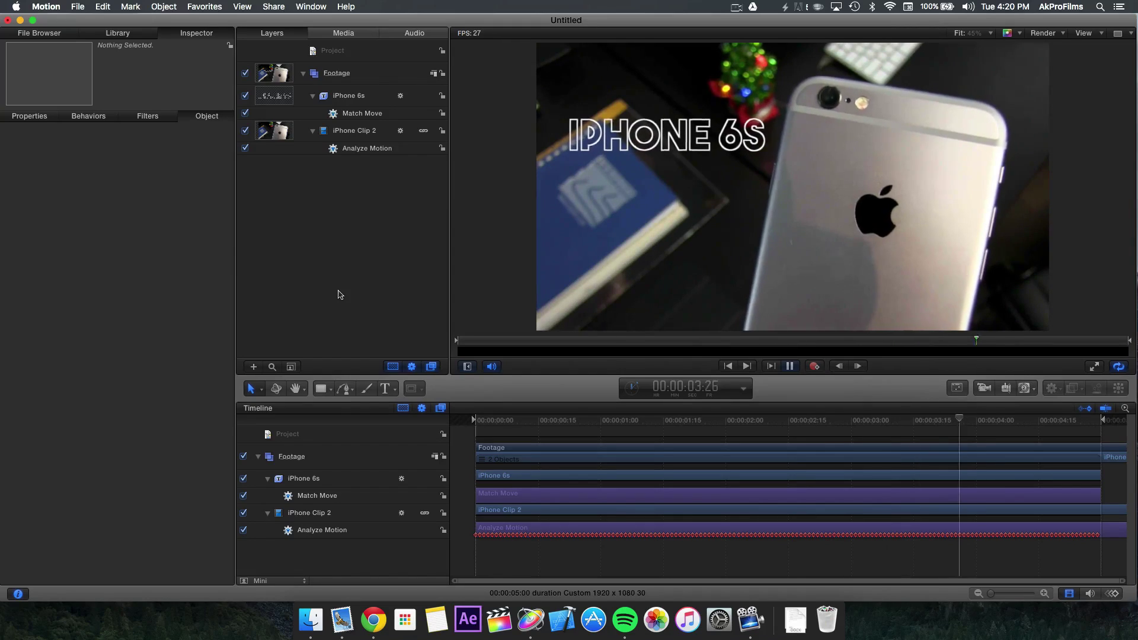